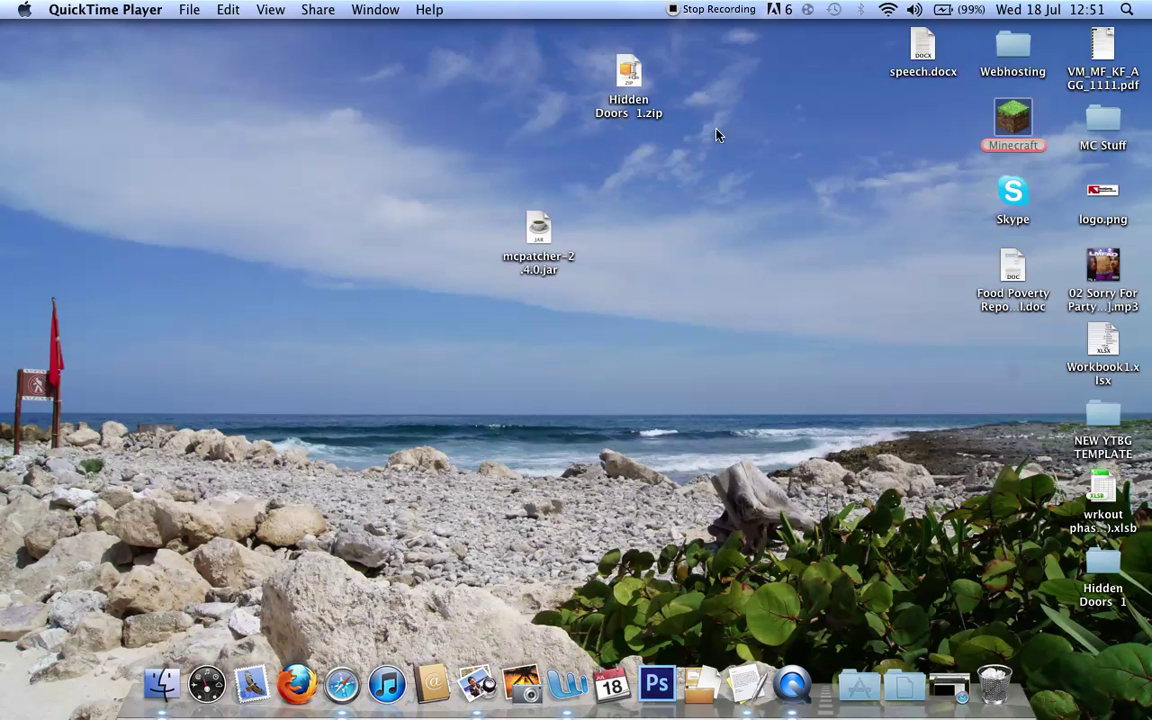
- Move Hidden Doors 1.zip to the left side of the desktop near mcpatcher-2.4.0.jar
mouse_move(628, 75)
mouse_down()
mouse_move(322, 178)
mouse_move(321, 227)
mouse_up()
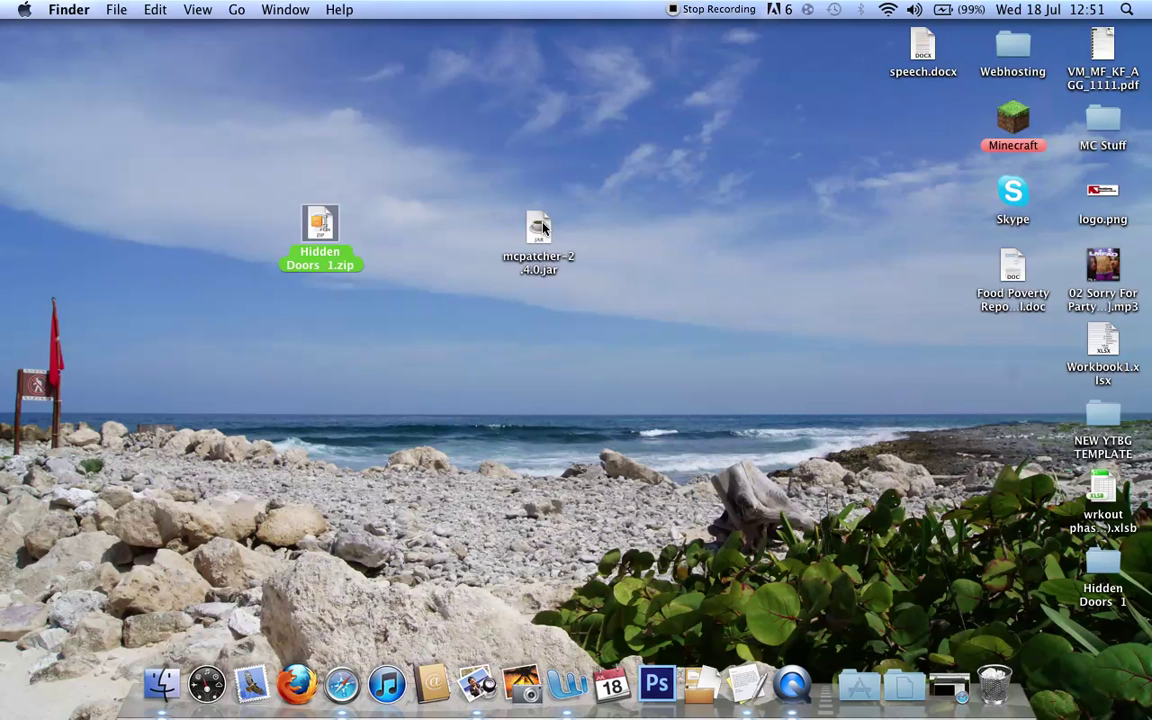
click(537, 232)
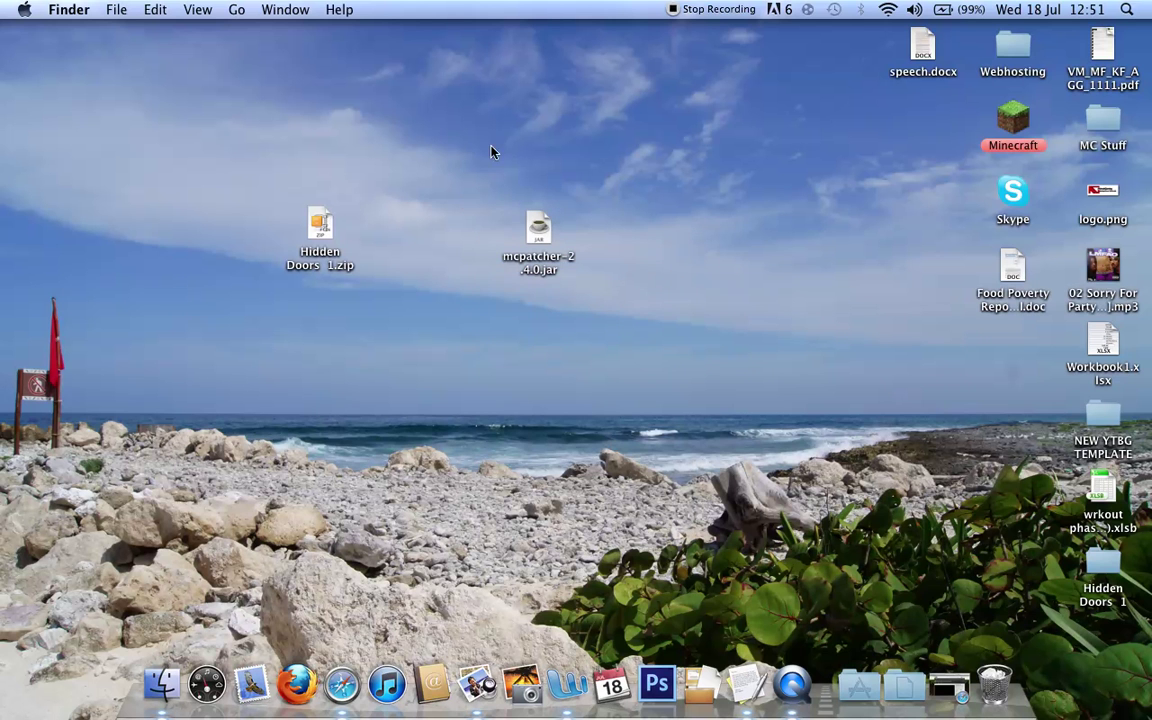
mouse_move(493, 142)
mouse_down()
mouse_move(532, 275)
mouse_move(581, 326)
mouse_up()
click(493, 260)
click(540, 238)
click(440, 181)
right_click(447, 148)
click(370, 125)
drag(491, 177, 606, 307)
click(606, 307)
- Reposition Hidden Doors 1.zip so it sits right beside the mcpatcher jar
click(318, 221)
mouse_move(318, 228)
mouse_down()
mouse_move(290, 200)
mouse_move(347, 122)
mouse_up()
click(350, 217)
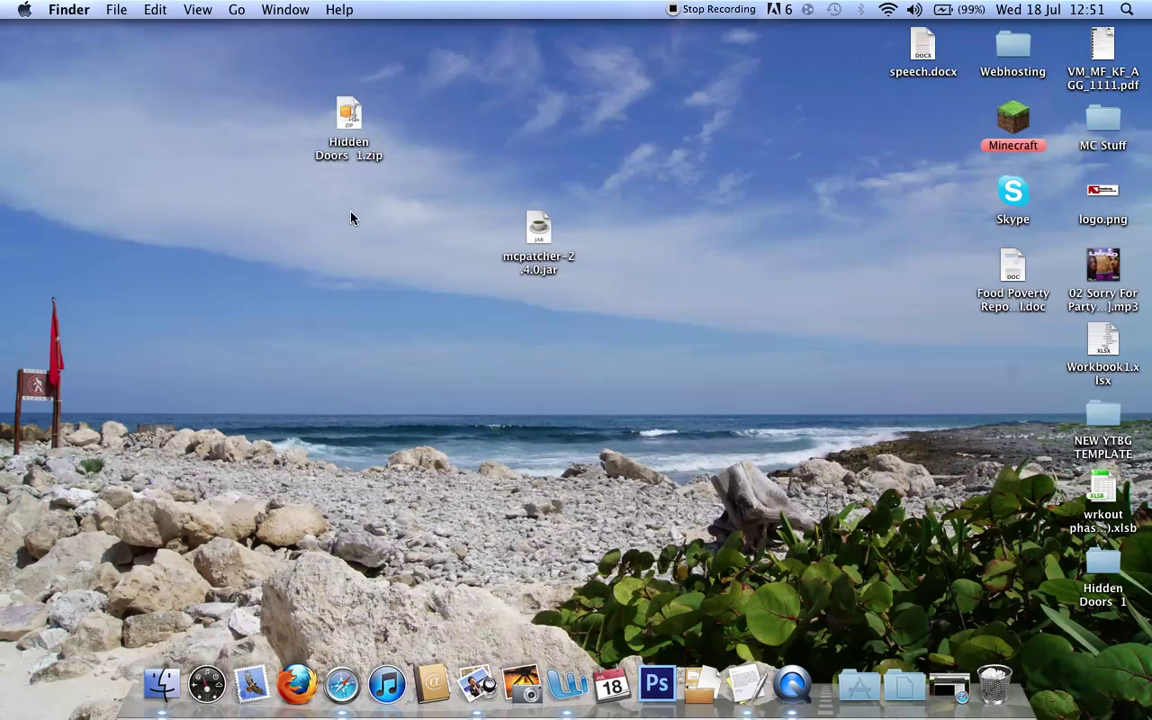
click(349, 110)
drag(345, 112, 330, 248)
click(386, 322)
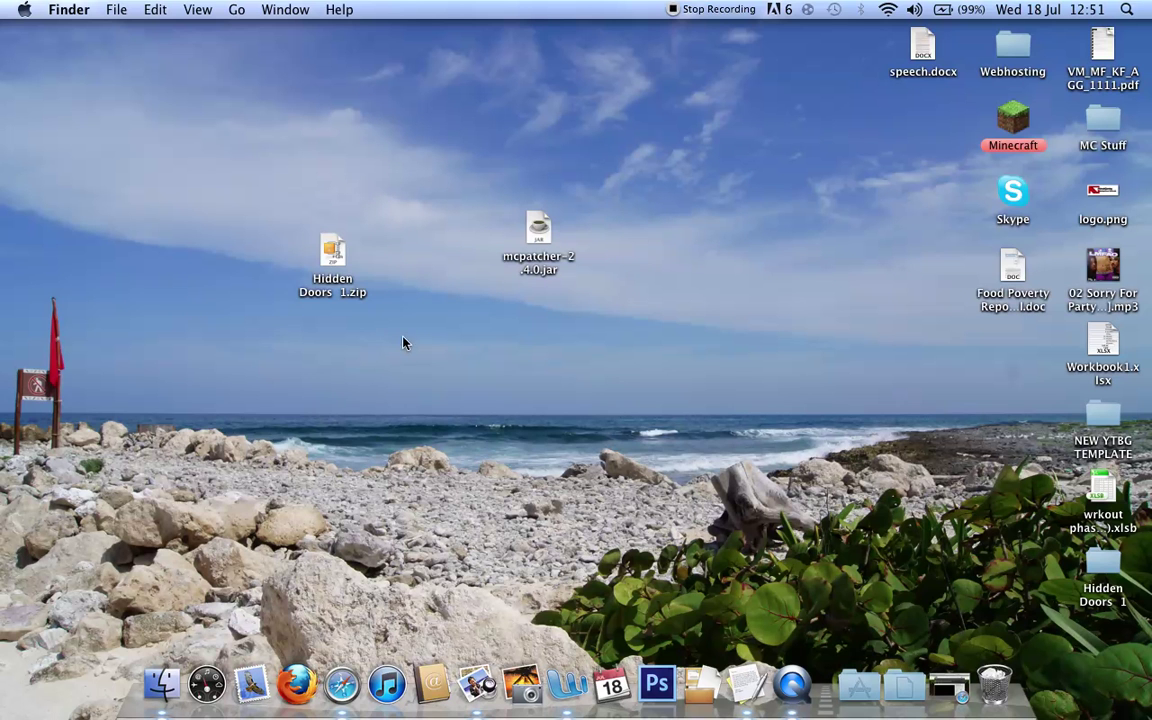
mouse_move(404, 341)
mouse_down()
mouse_move(259, 190)
mouse_move(274, 211)
mouse_up()
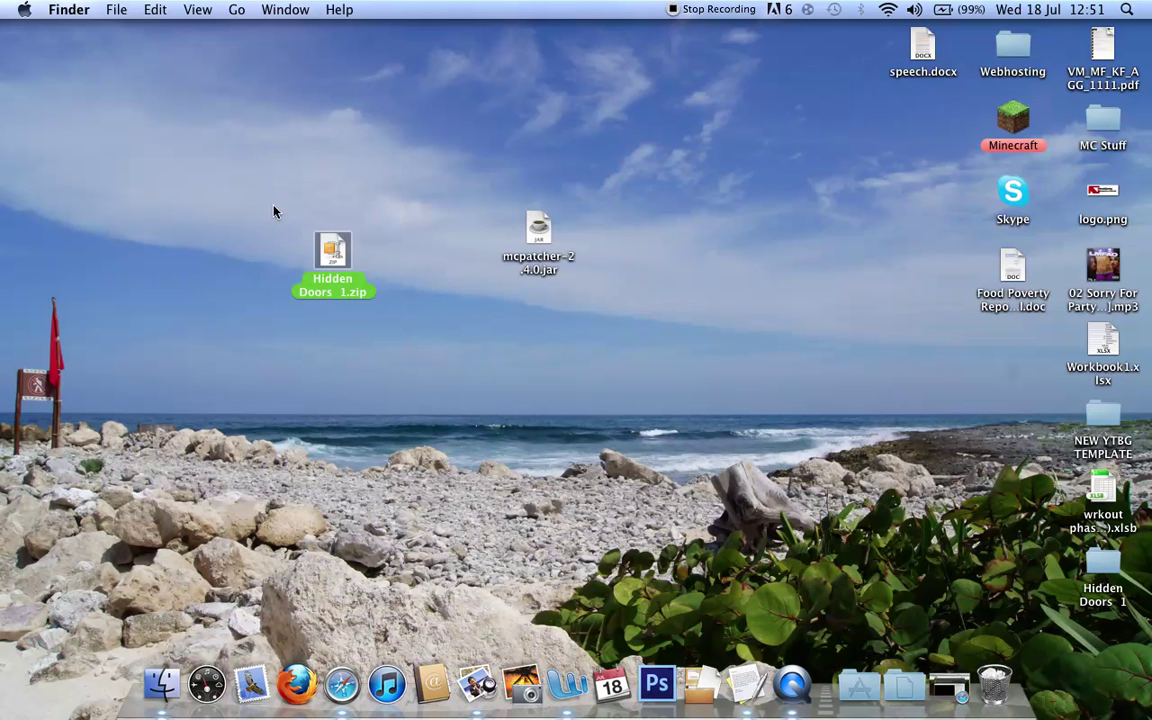
- Drag the Hidden Doors 1 folder from the bottom-right to the desktop middle
click(393, 301)
click(1099, 563)
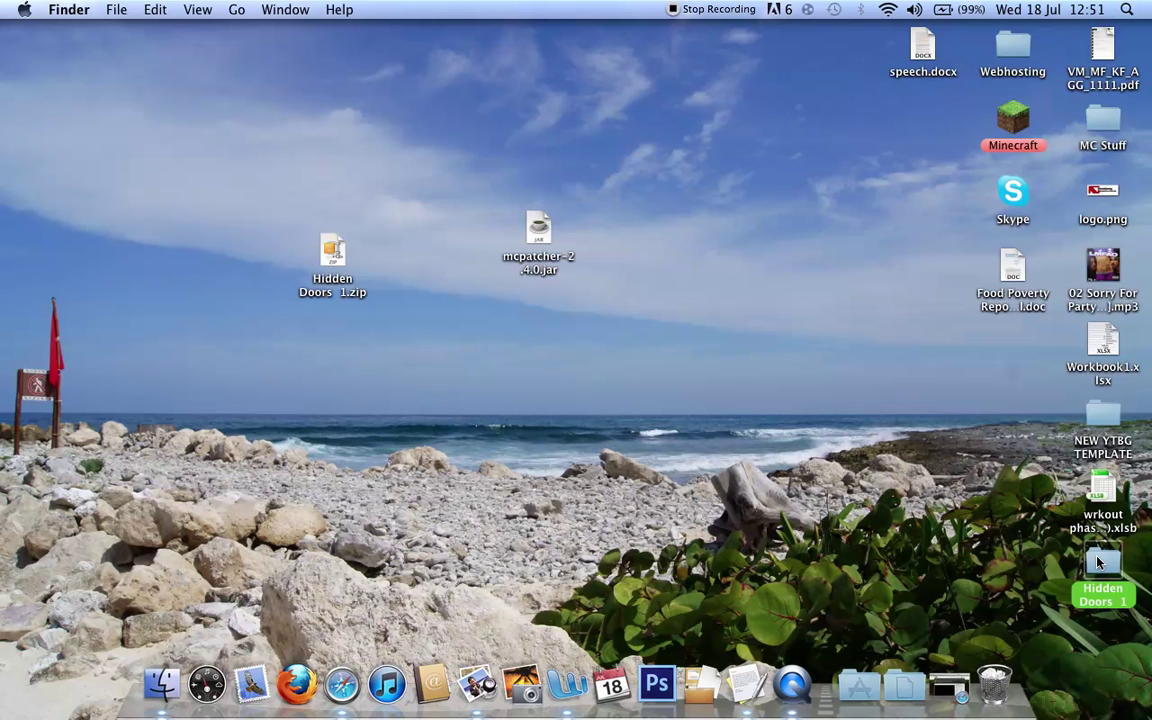
drag(1103, 563, 735, 342)
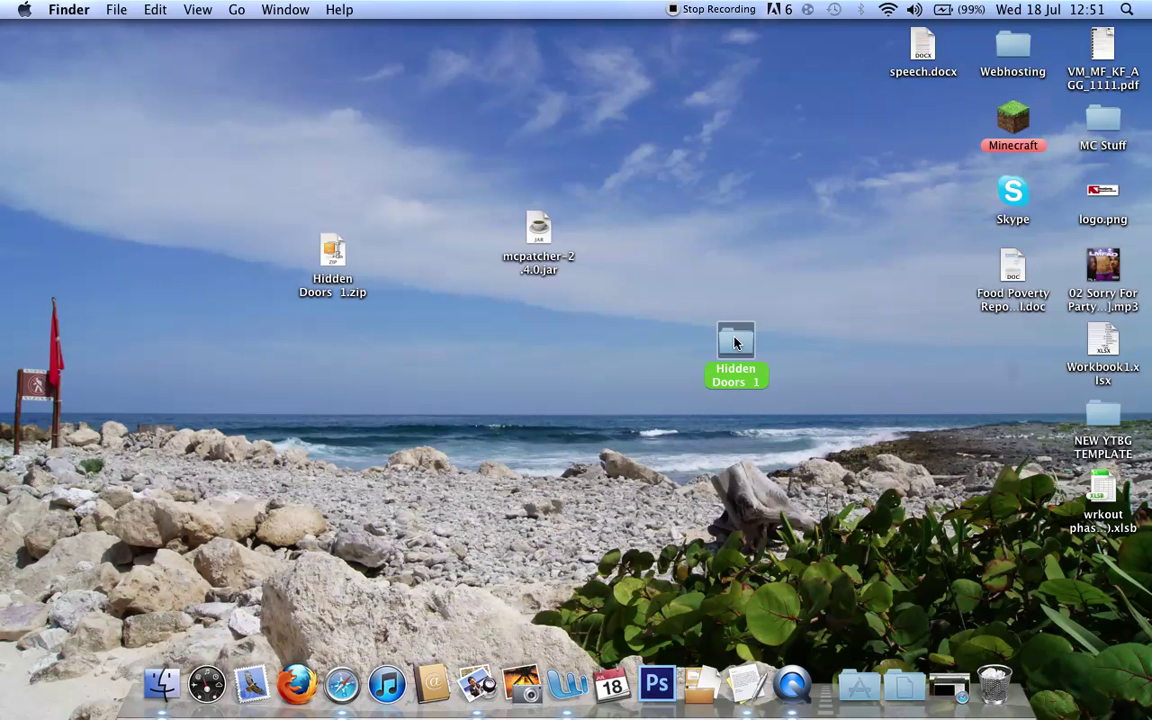
right_click(735, 342)
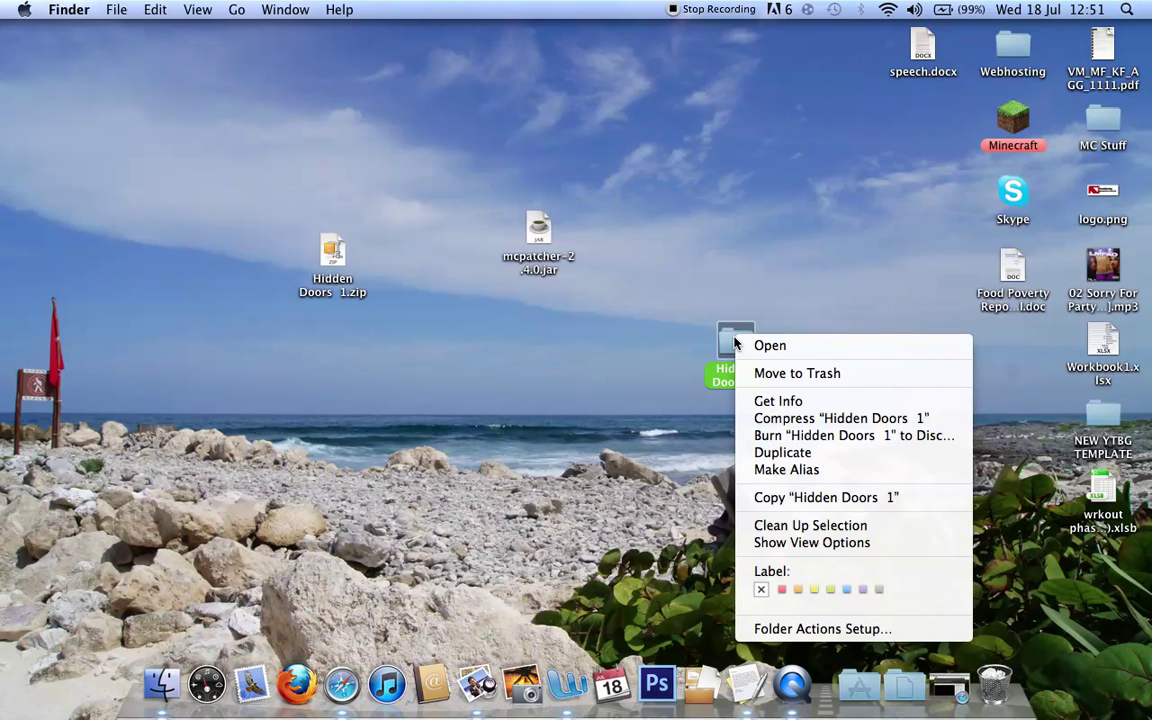
click(783, 427)
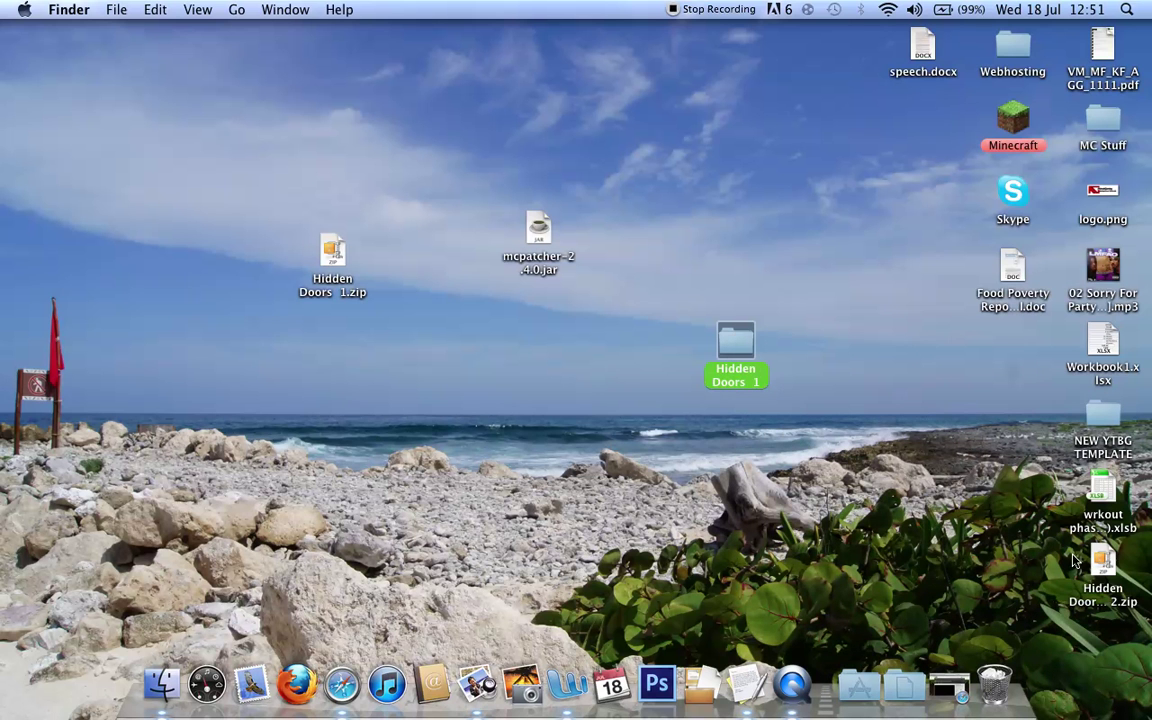
right_click(1103, 563)
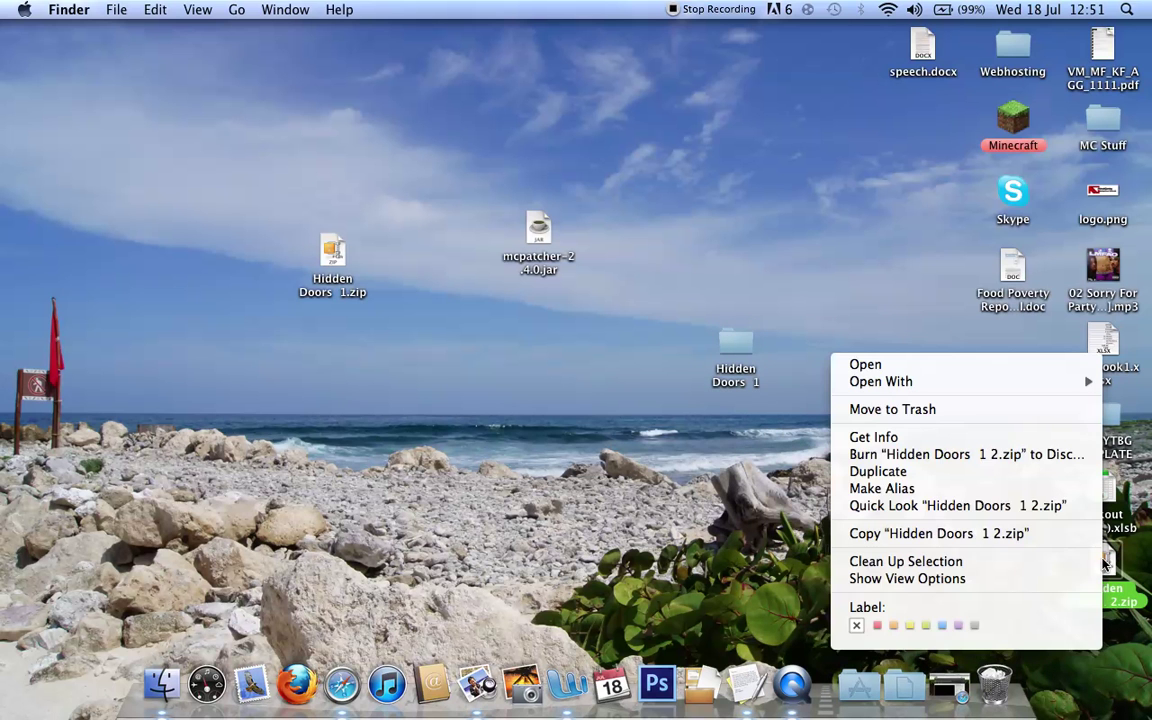
click(933, 407)
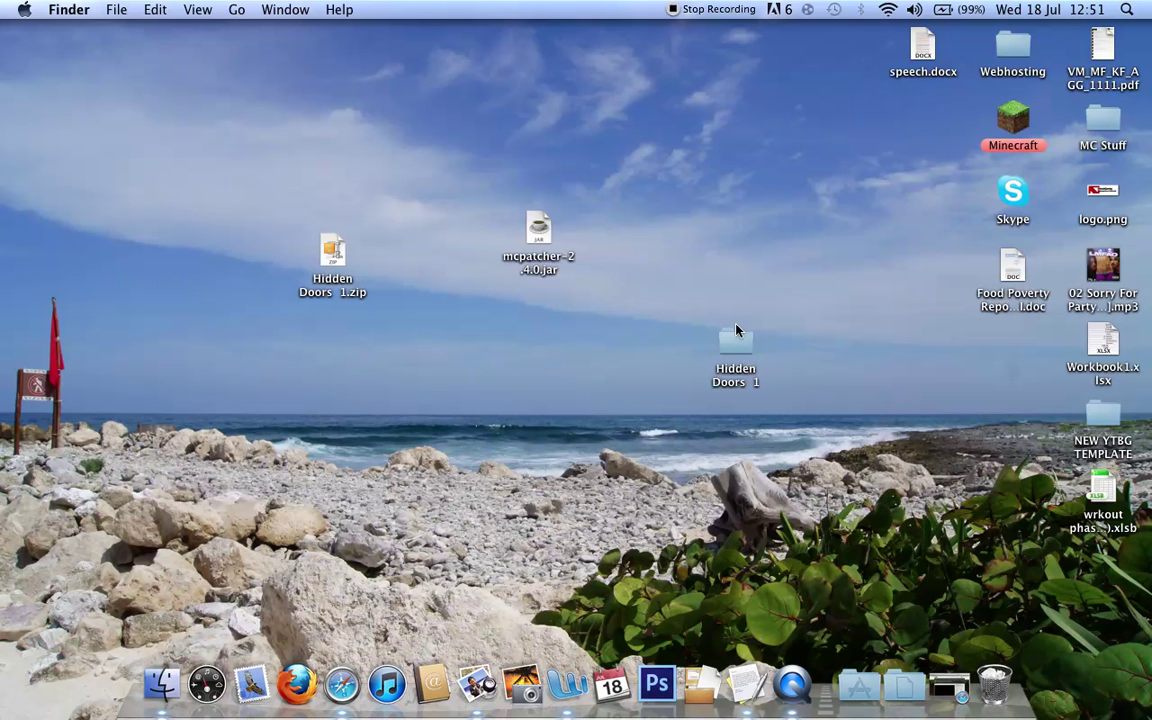
mouse_move(744, 347)
mouse_down()
mouse_move(843, 395)
mouse_move(995, 522)
mouse_move(1122, 586)
mouse_up()
- Launch MCPatcher from mcpatcher-2.4.0.jar, shift its window right, and start adding a mod zip
double_click(541, 229)
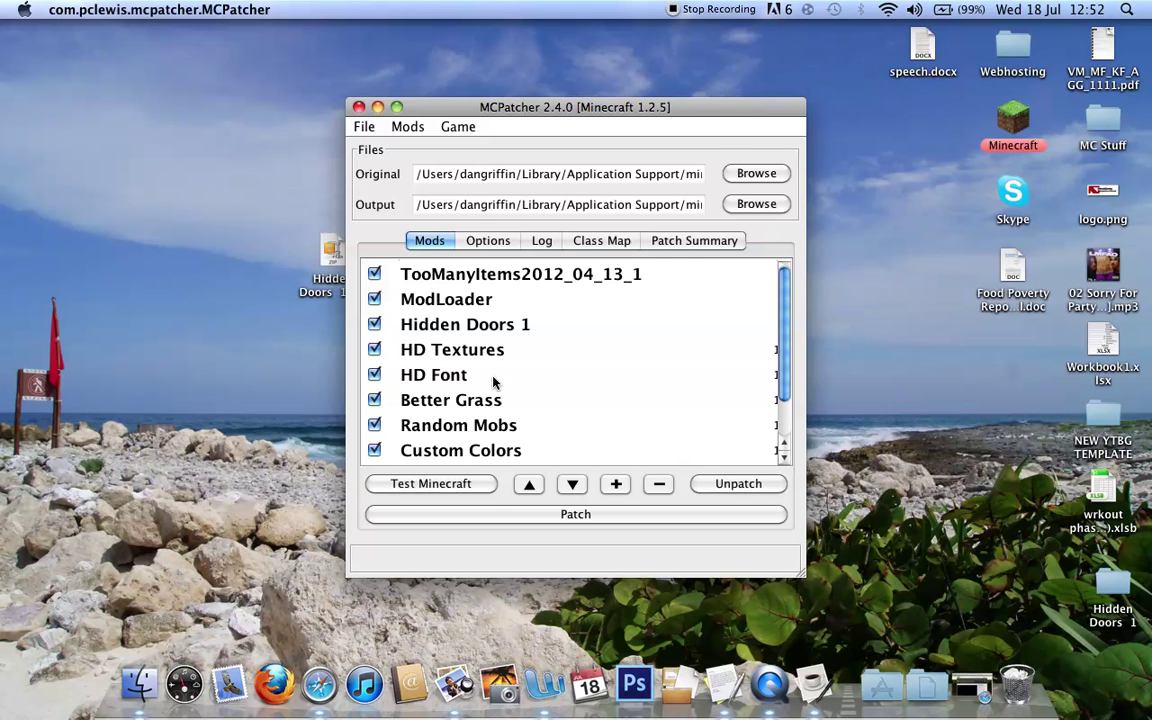
drag(548, 104, 760, 121)
drag(516, 236, 321, 120)
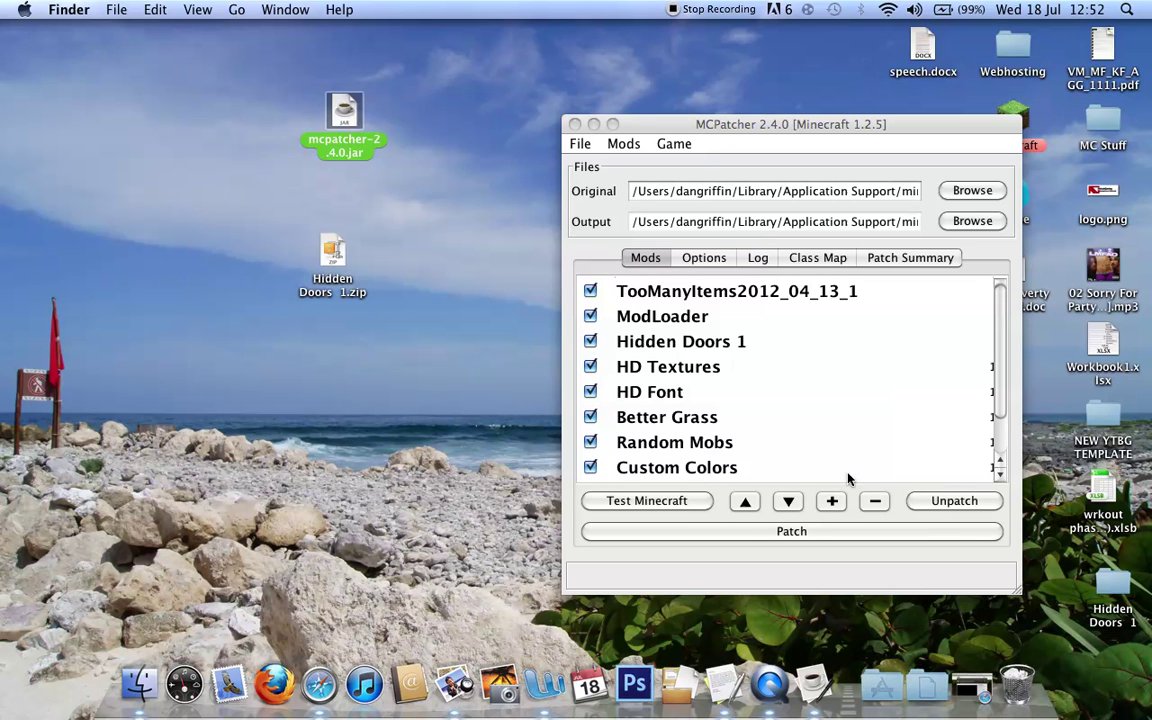
click(838, 502)
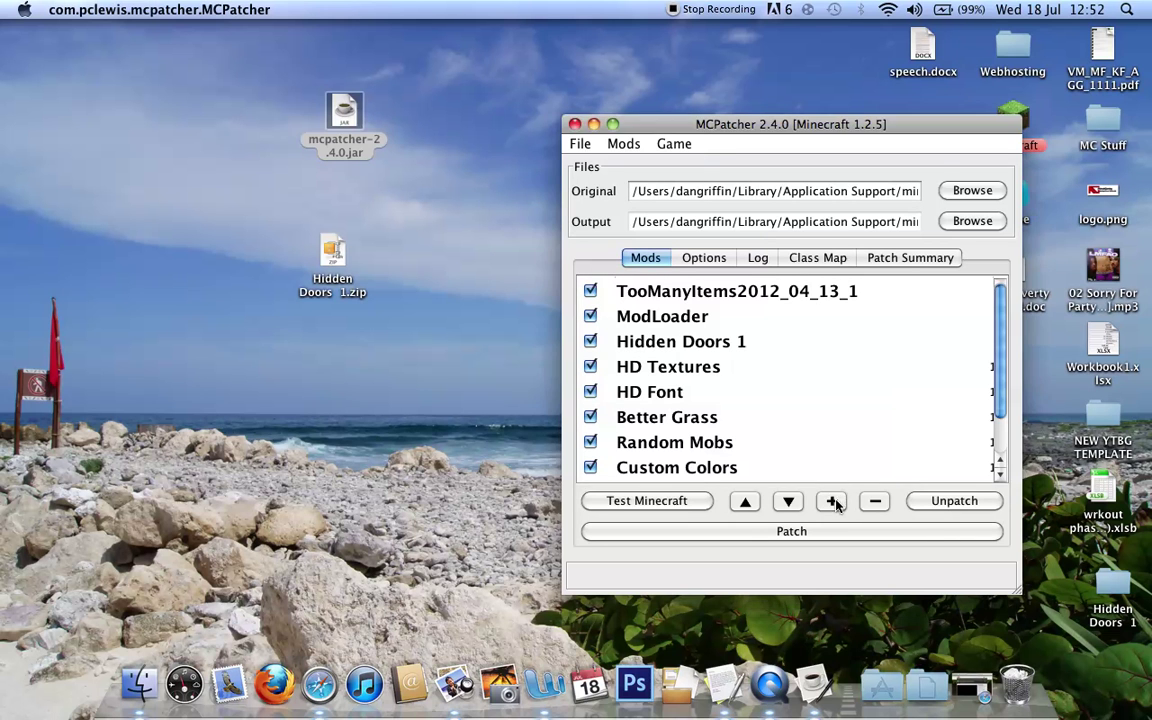
- Navigate the chooser to the Desktop and open Hidden Doors 1.zip as the mod
click(771, 233)
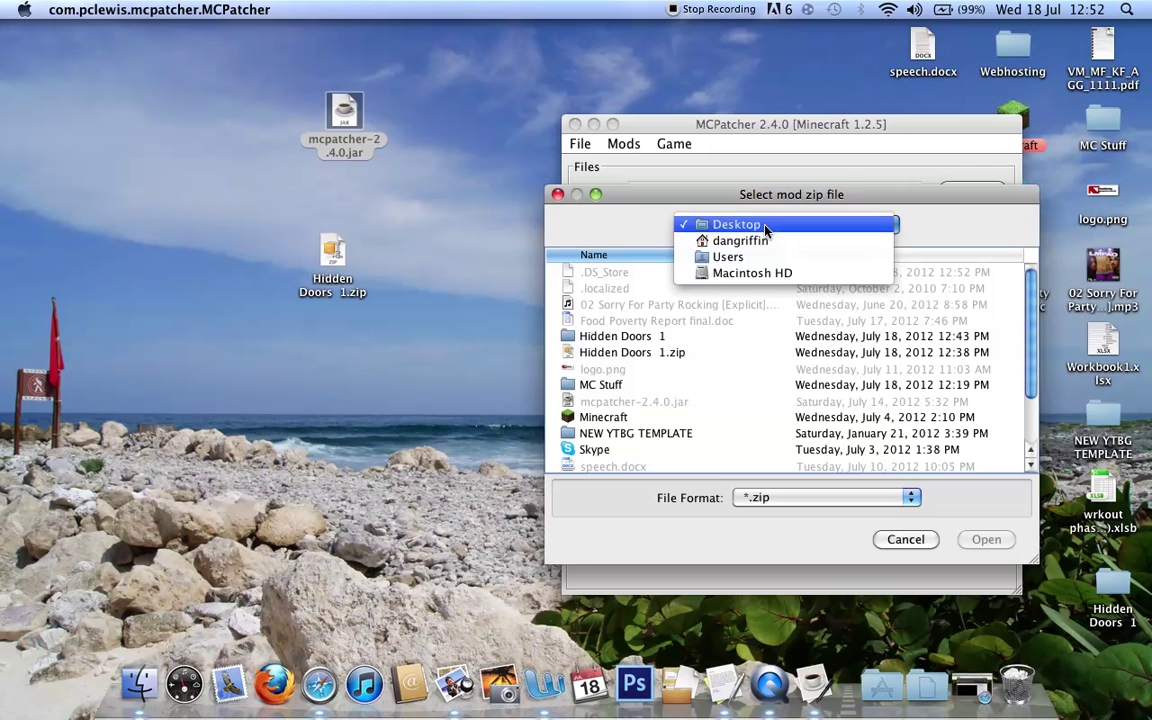
click(748, 242)
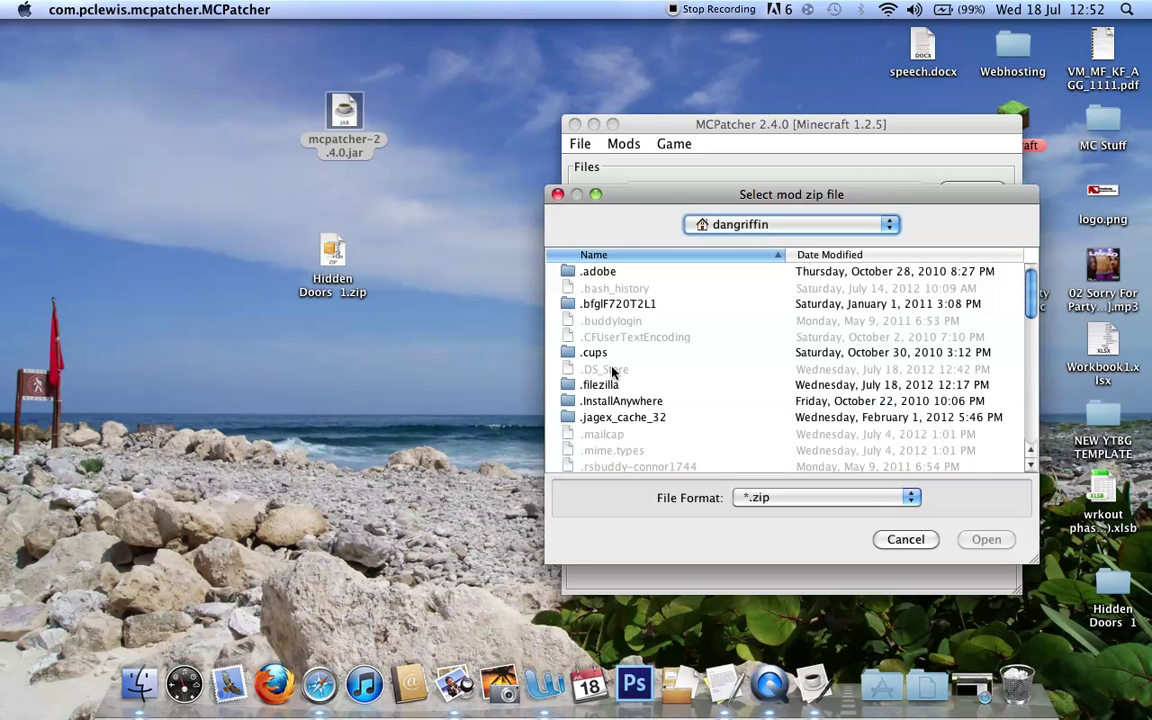
scroll(620, 329, down, 5)
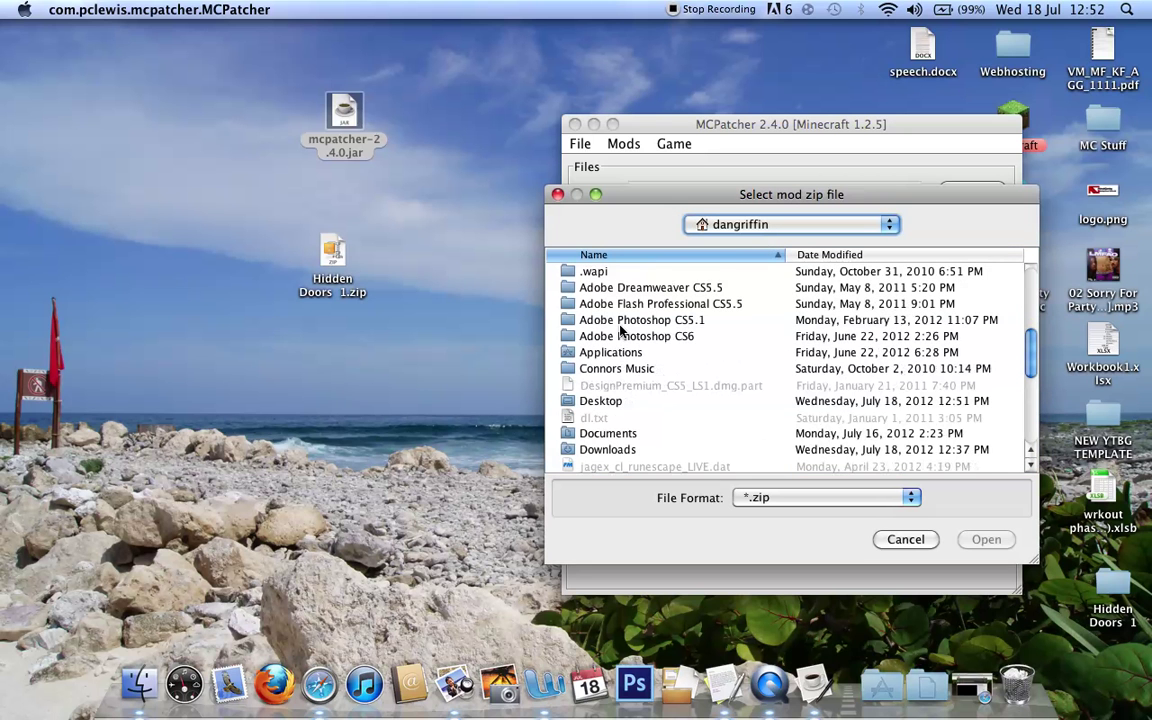
double_click(604, 402)
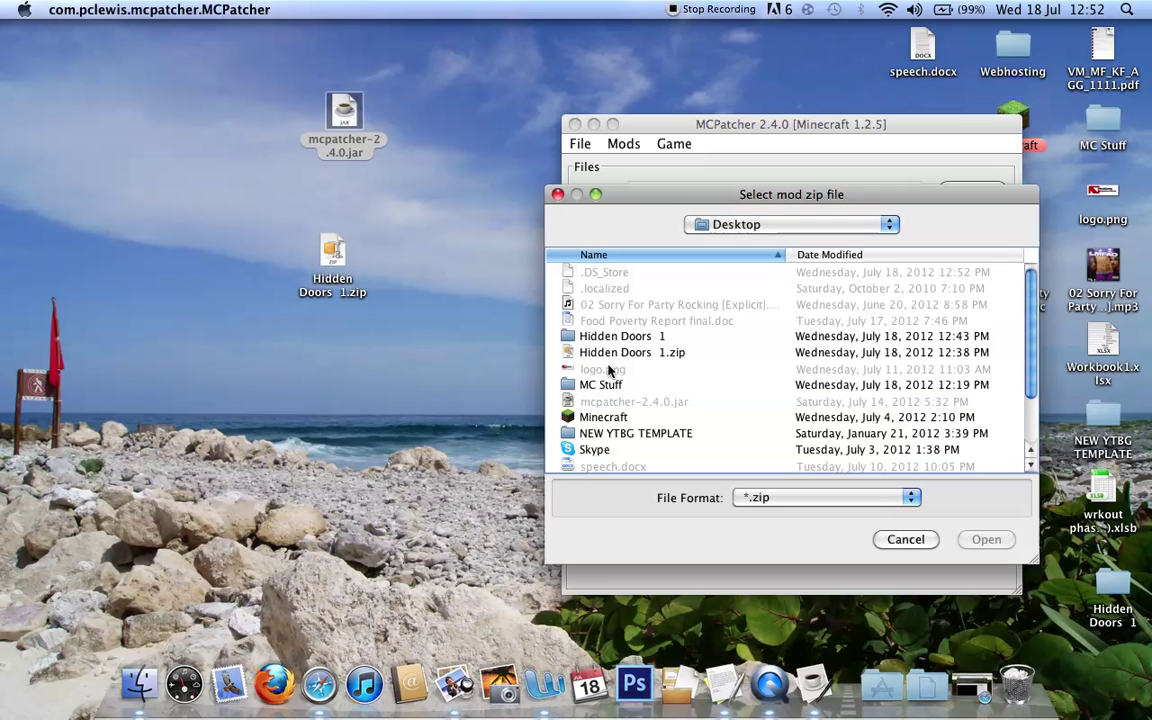
click(620, 354)
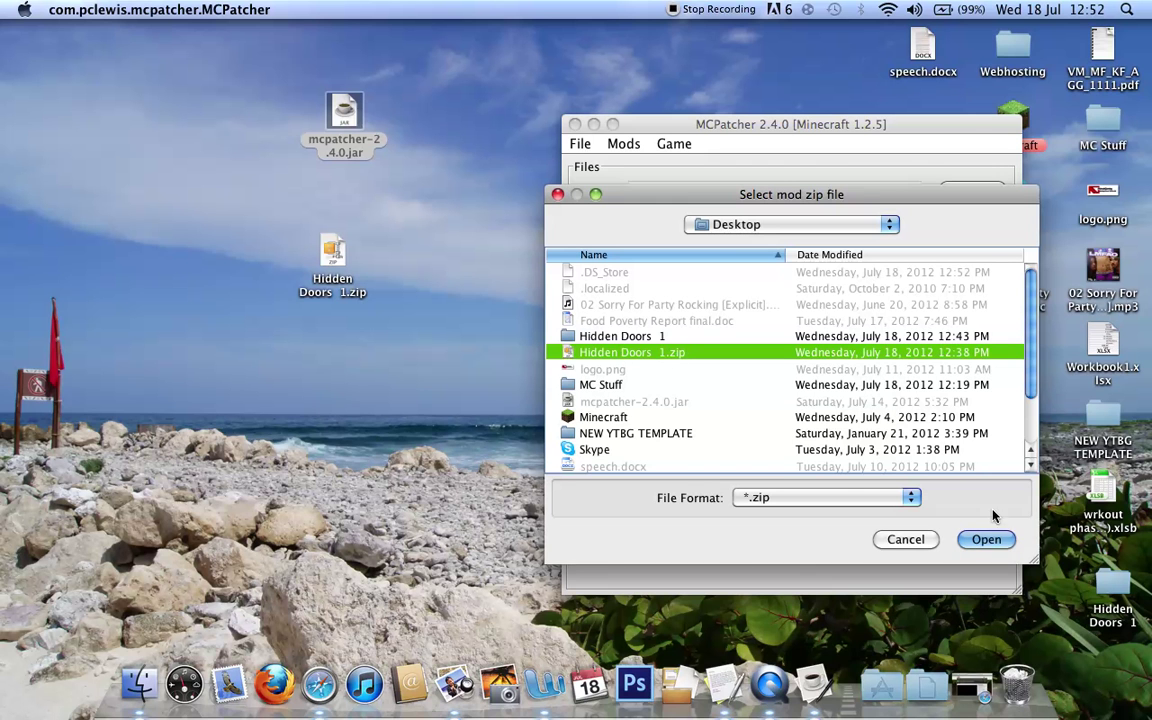
click(984, 540)
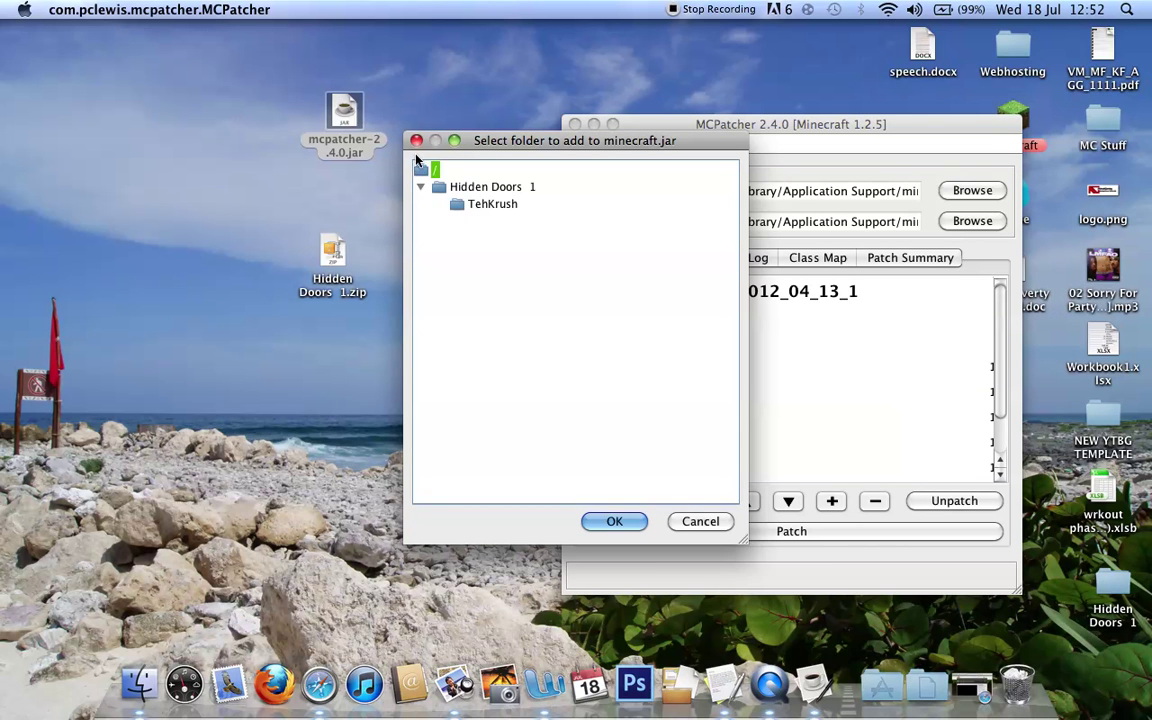
- Choose the Hidden Doors 1 folder as the source to add to minecraft.jar
click(443, 190)
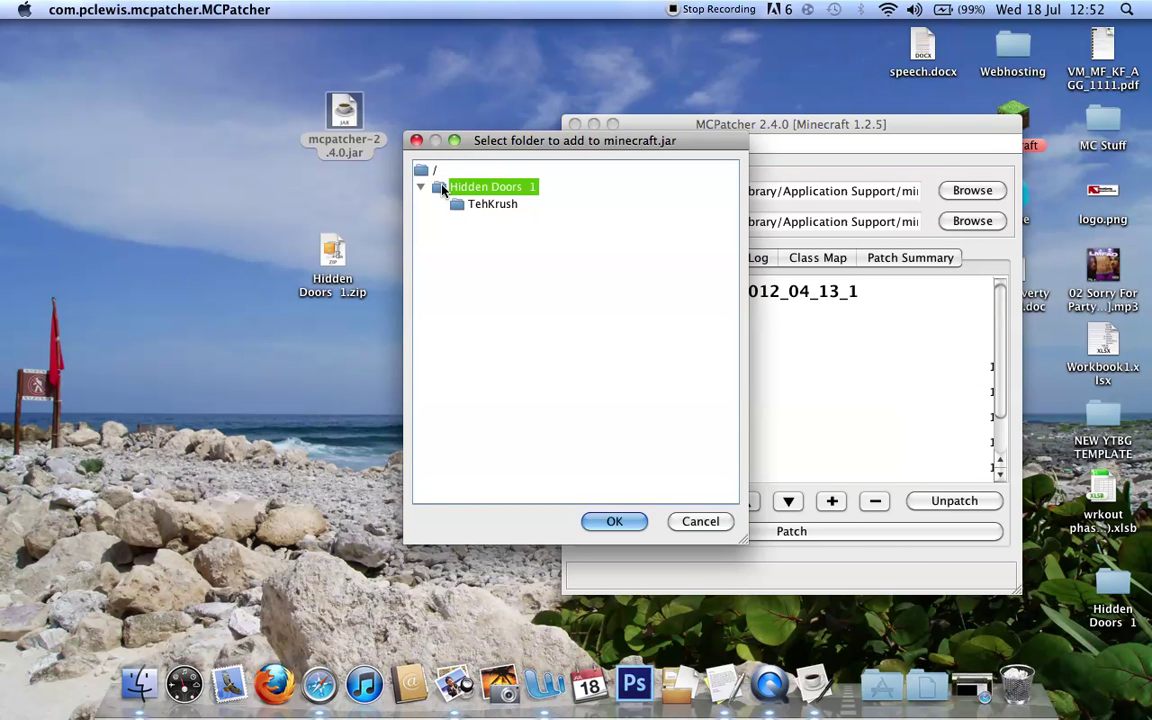
click(436, 172)
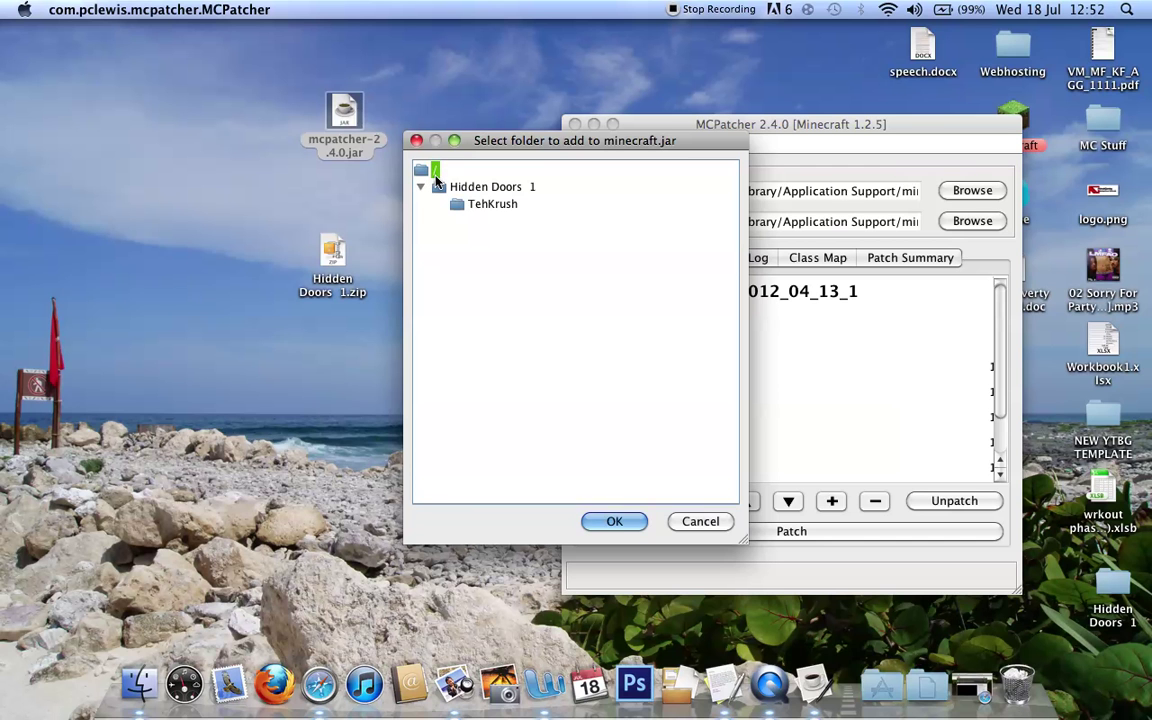
click(455, 190)
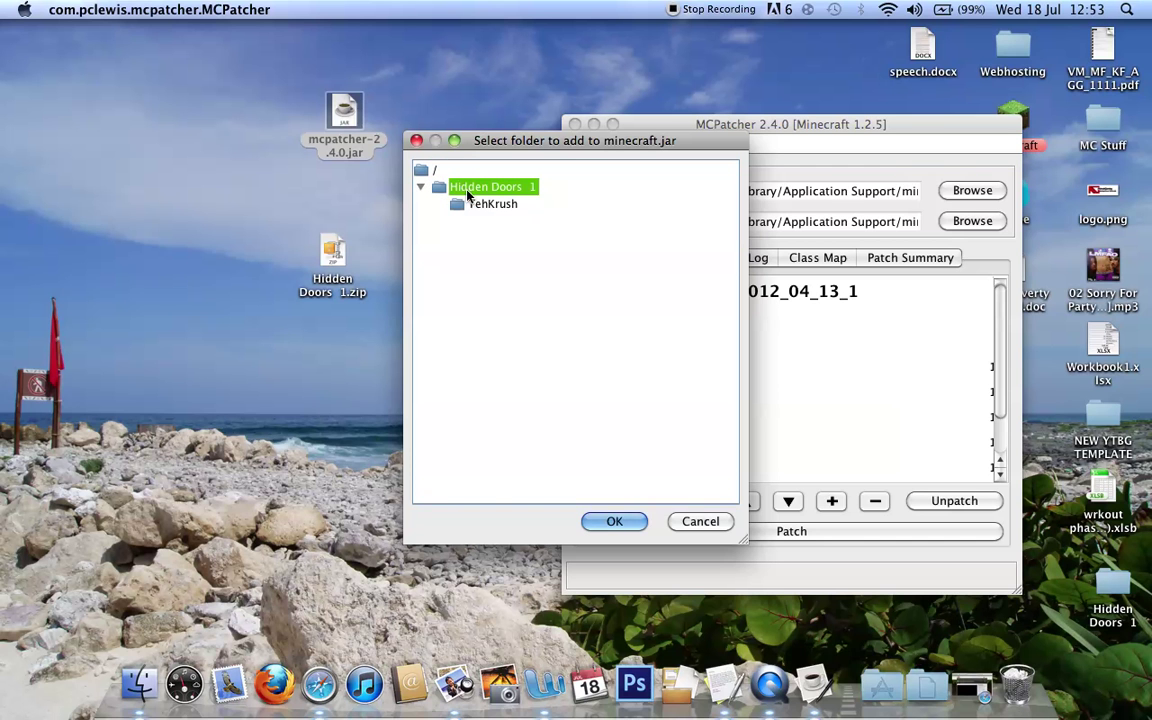
- Confirm the Hidden Doors 1 folder and finish adding the mod to the Mods list
click(620, 524)
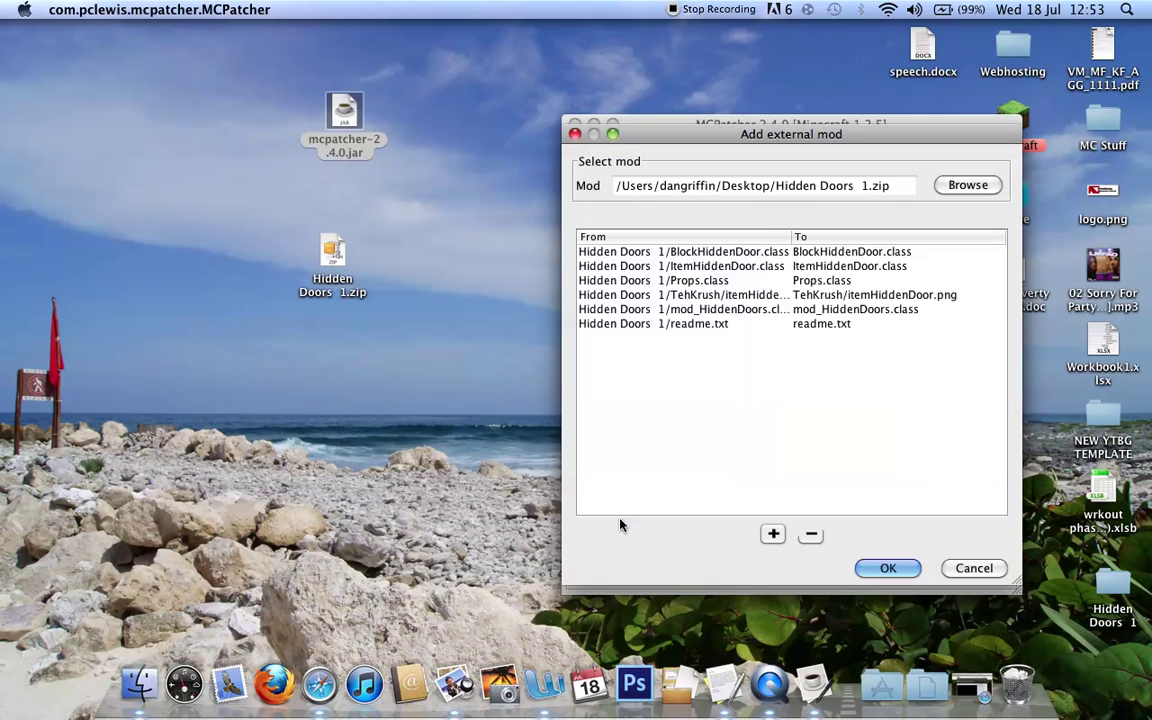
click(882, 570)
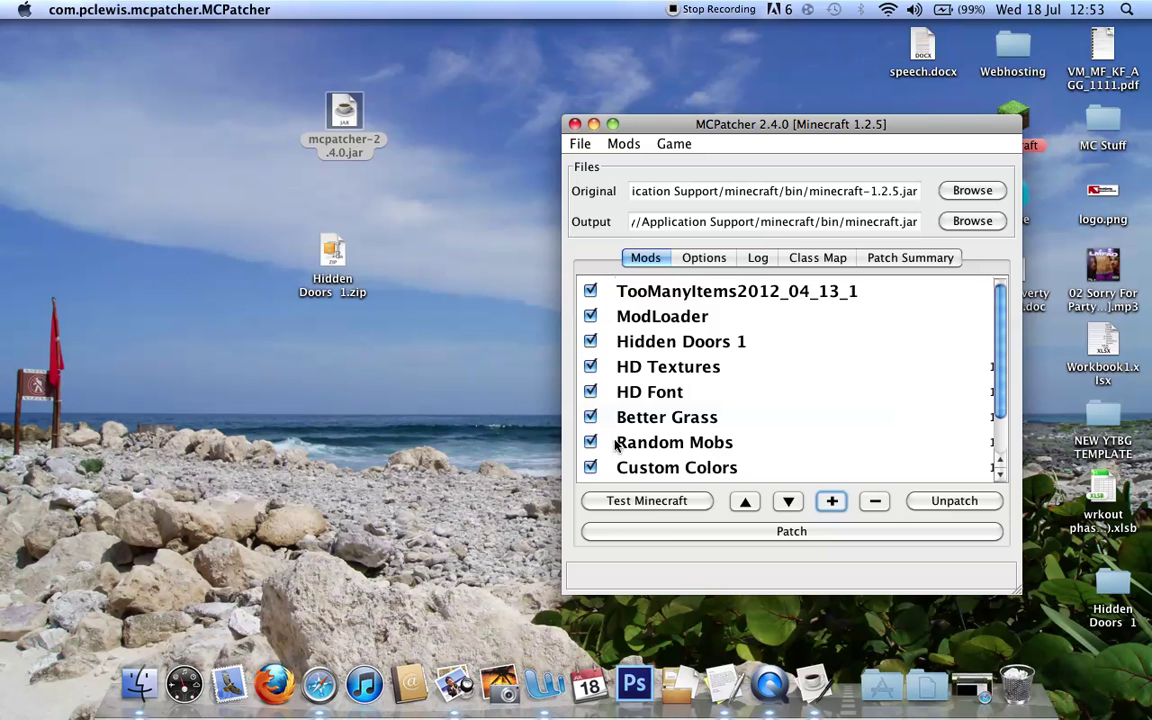
- Patch minecraft.jar with the checked mods, including Hidden Doors 1, to 100%
click(670, 533)
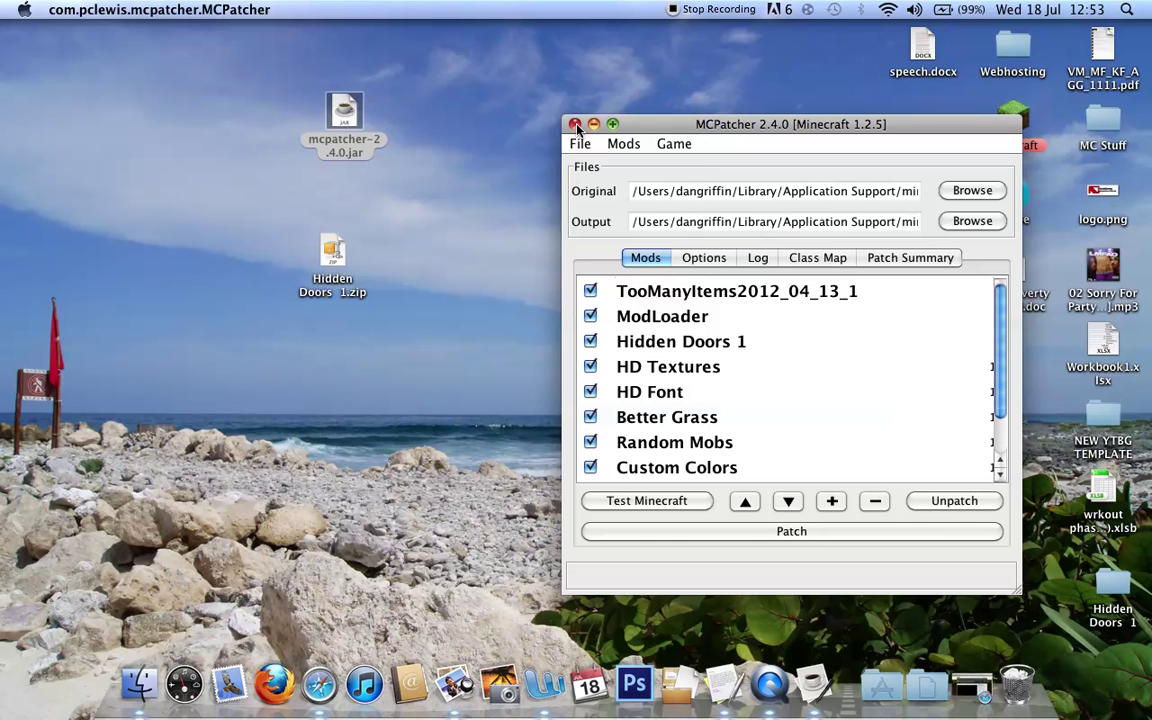
- Launch the patched Minecraft 1.2.5 with Test Minecraft and go to Select World
click(659, 505)
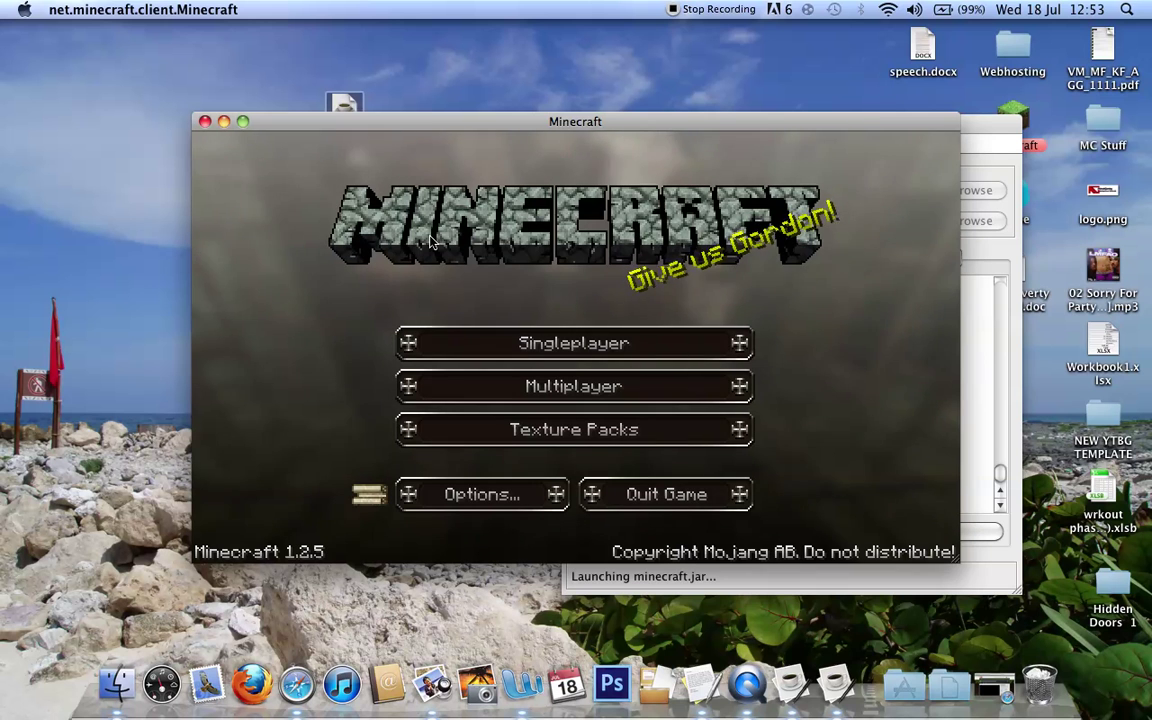
click(535, 348)
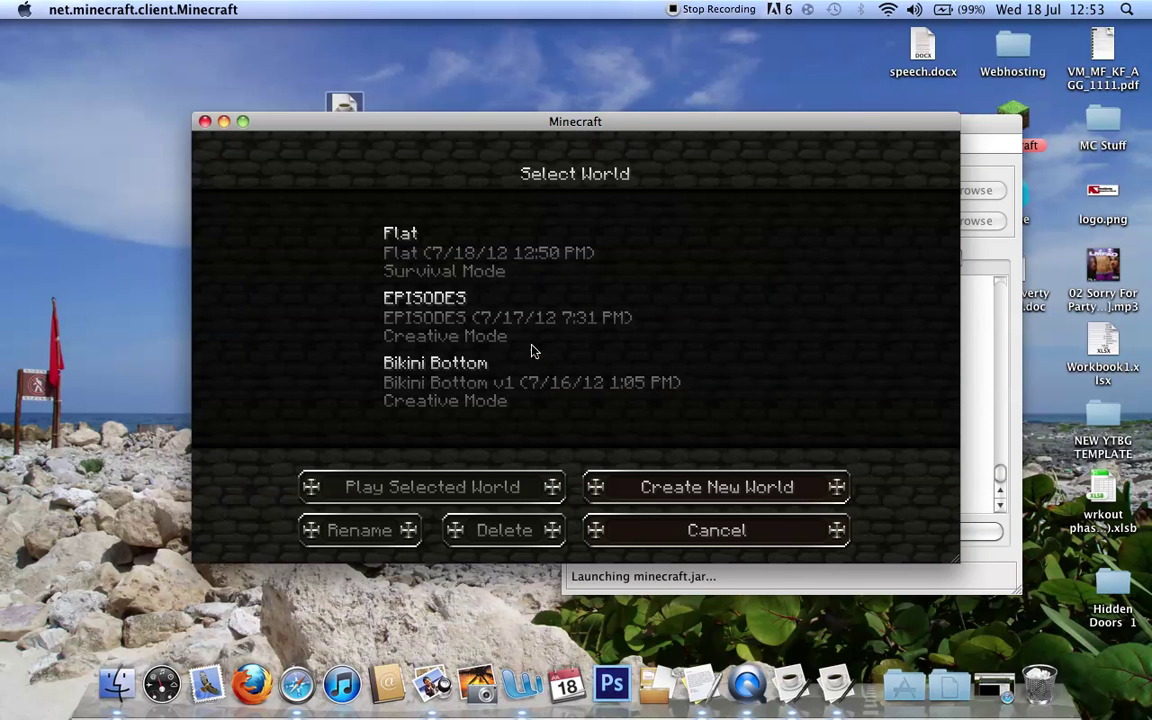
- Load the Flat world and bring up the inventory with B
click(420, 245)
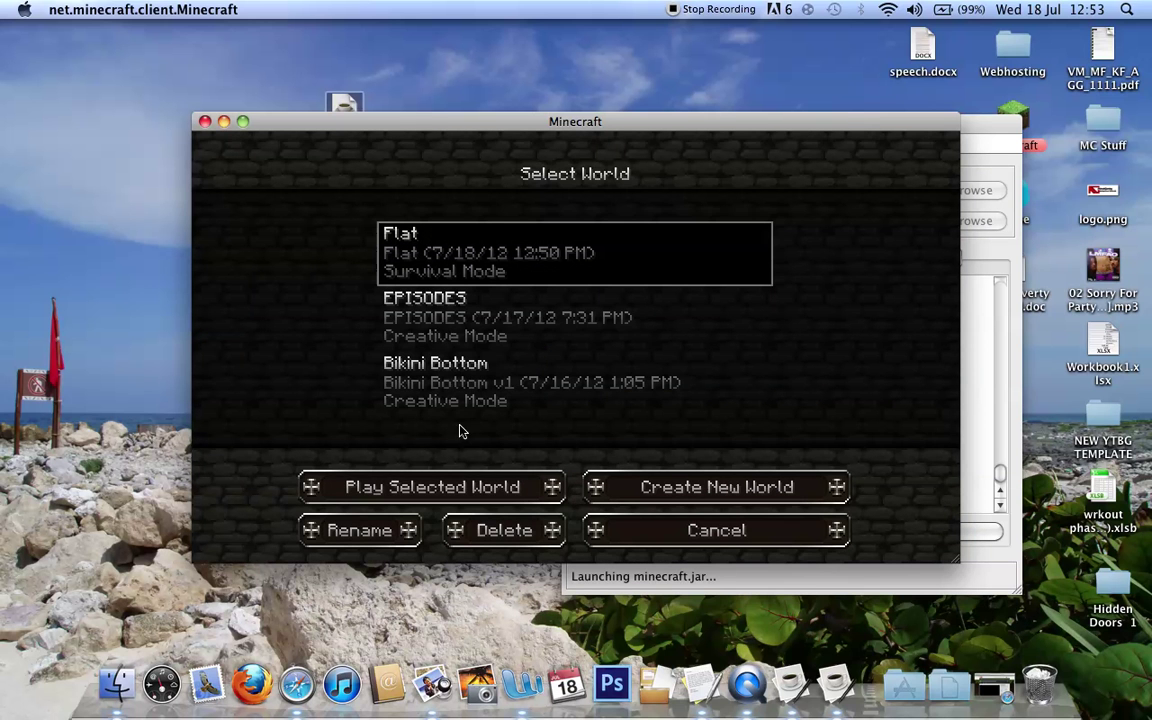
click(450, 494)
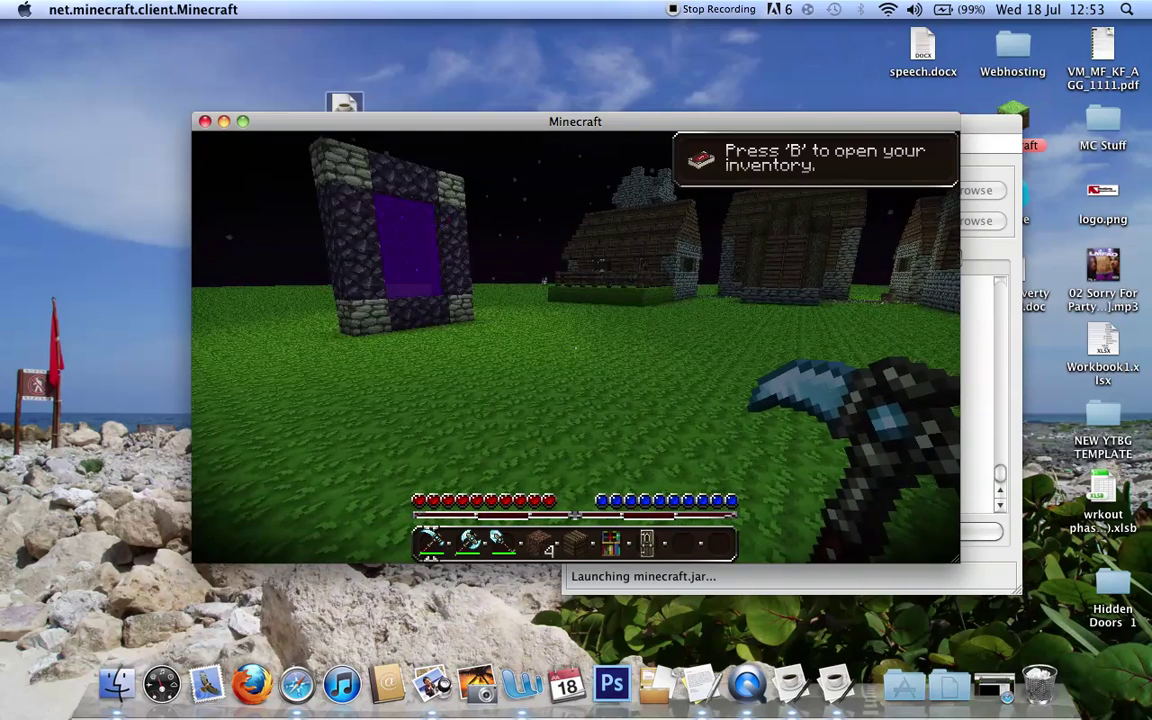
key(b)
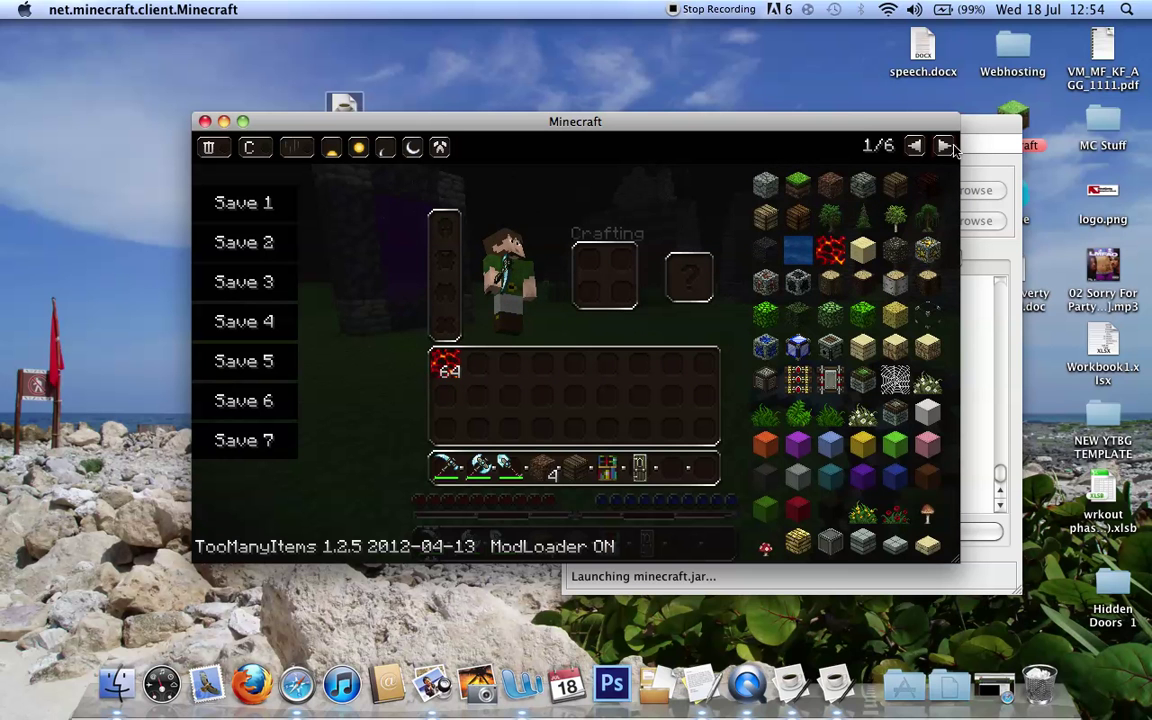
- Page TooManyItems forward to 5/6 and take a stack of Hidden Door 1600 blocks
click(945, 147)
double_click(945, 147)
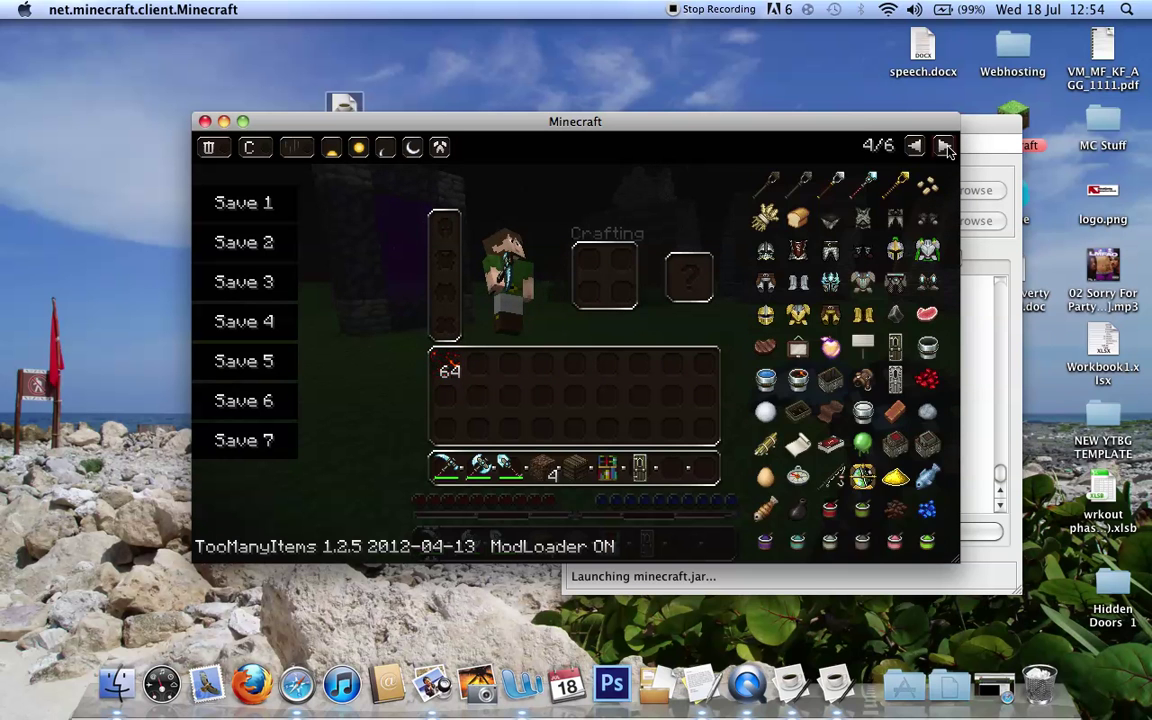
click(945, 147)
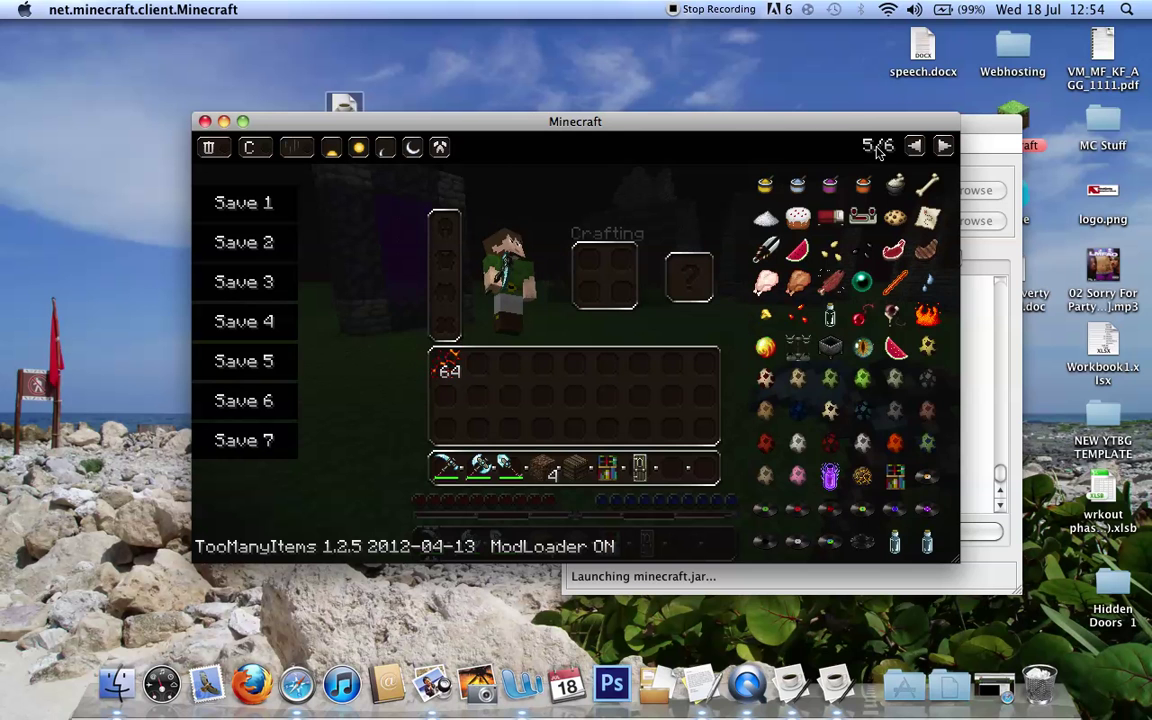
click(897, 484)
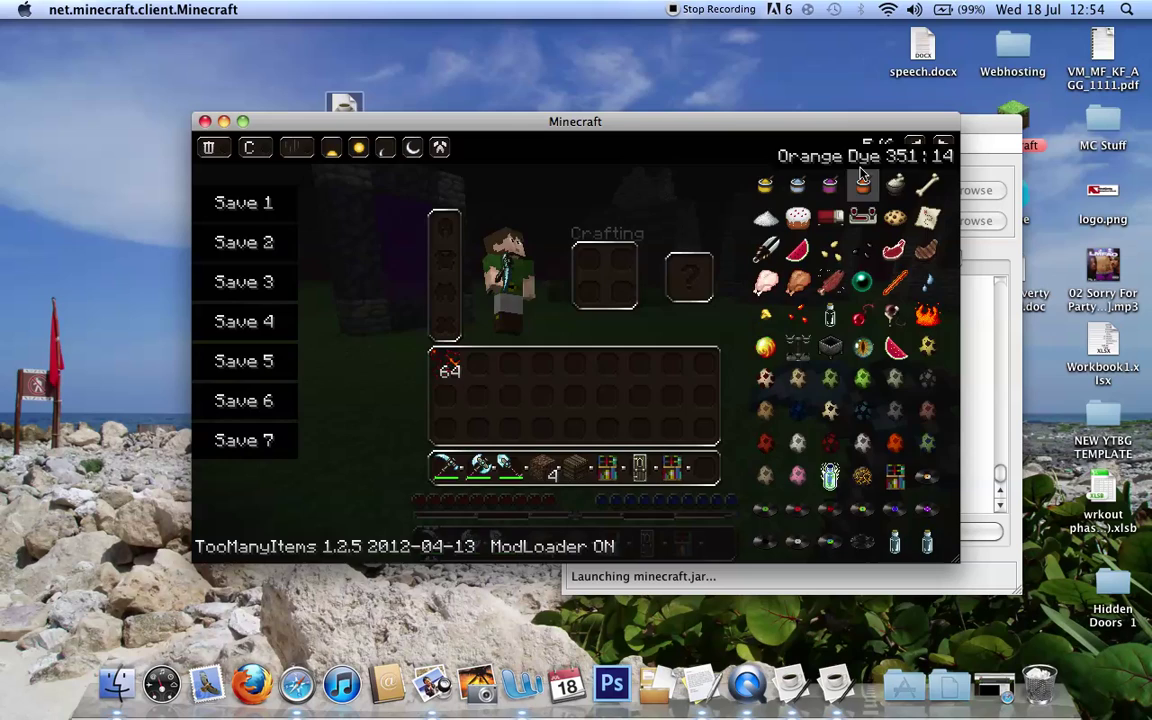
- Back in the world, hold the Hidden Door from hotbar slot 8 and place it on the grass
key(e)
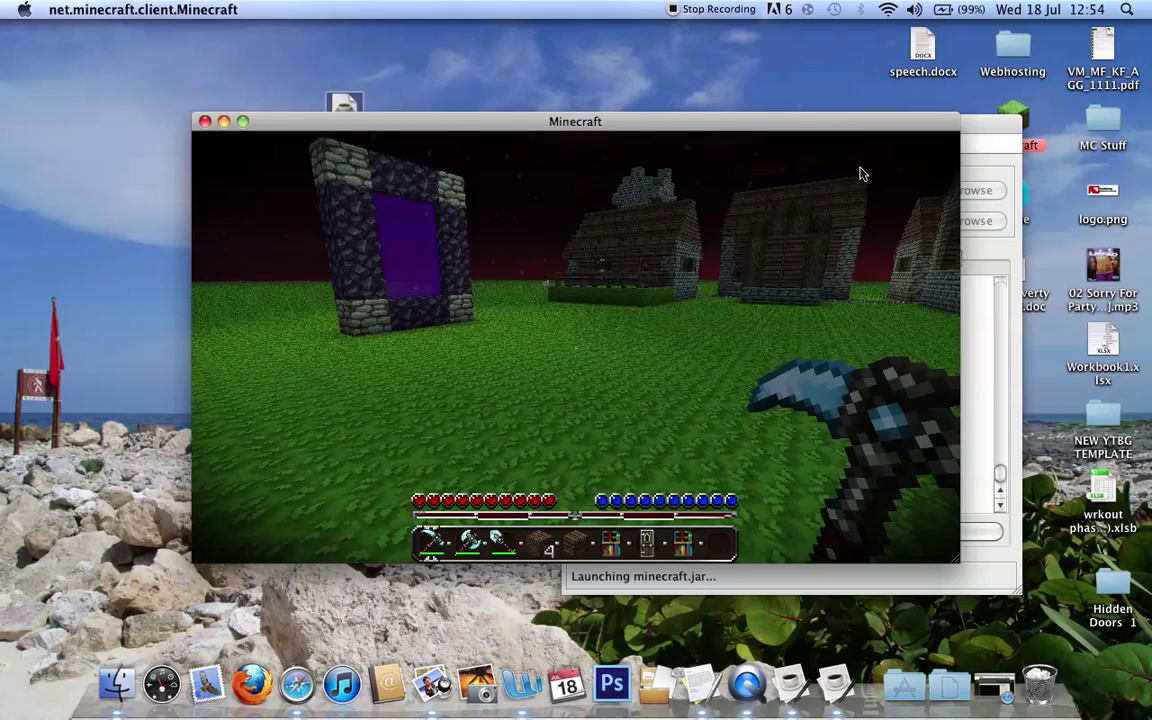
key(w)
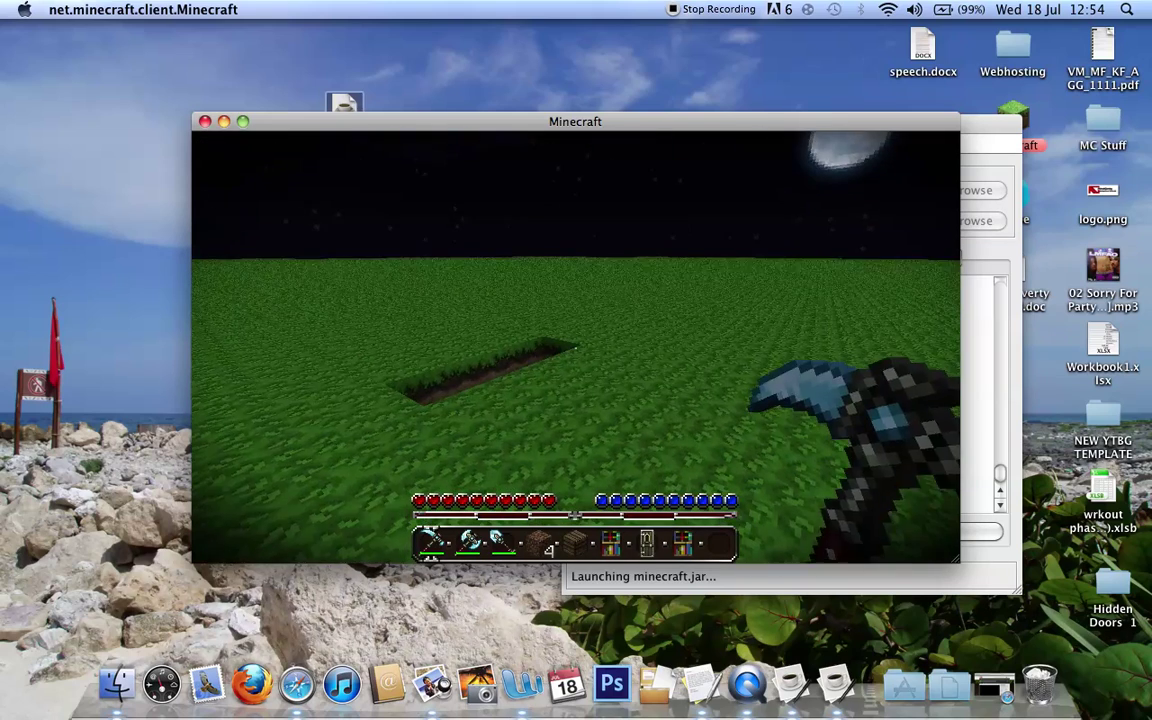
key(8)
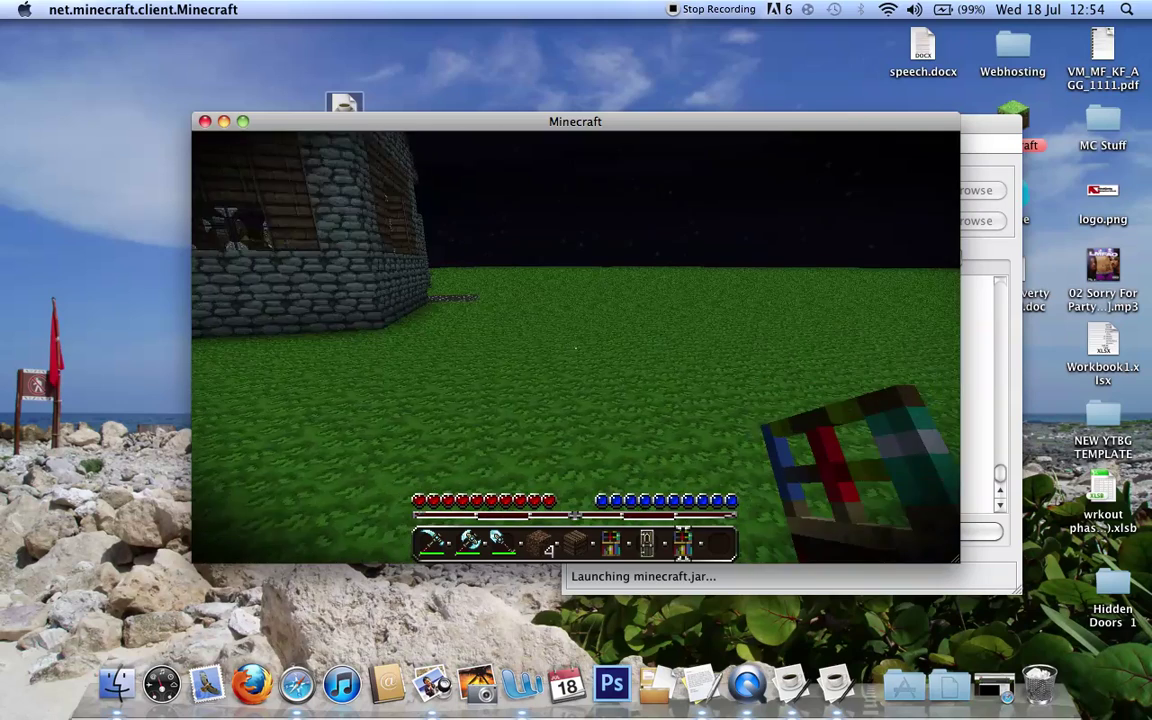
right_click(575, 348)
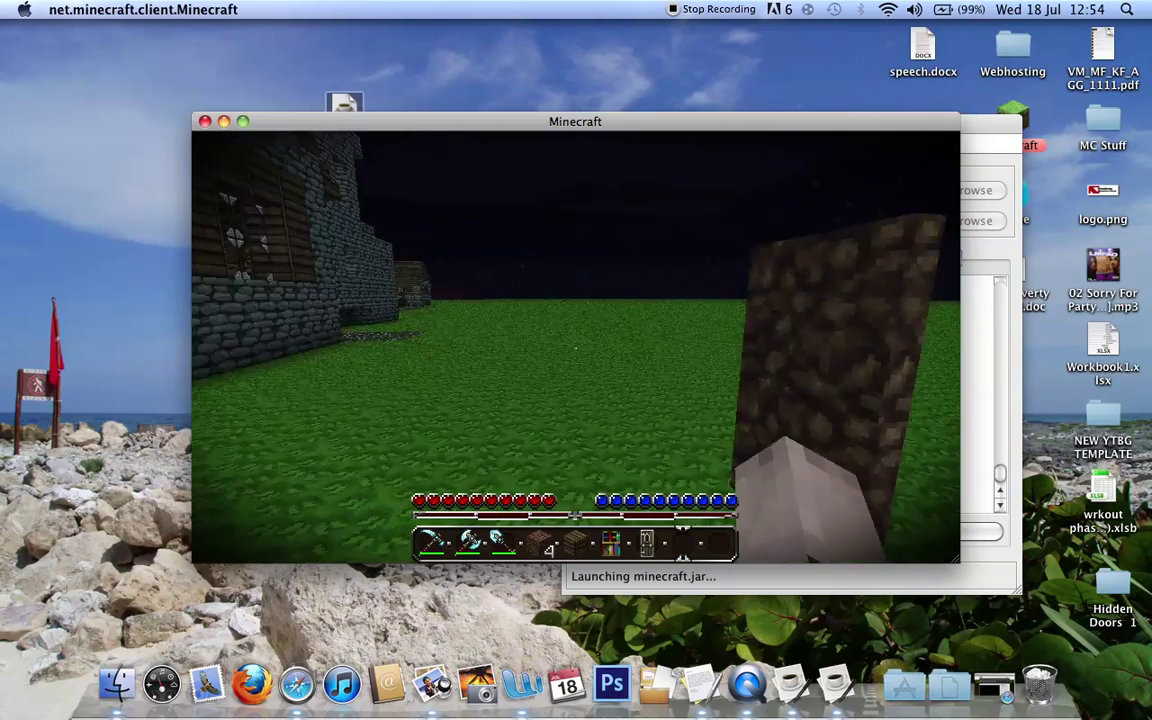
key(s)
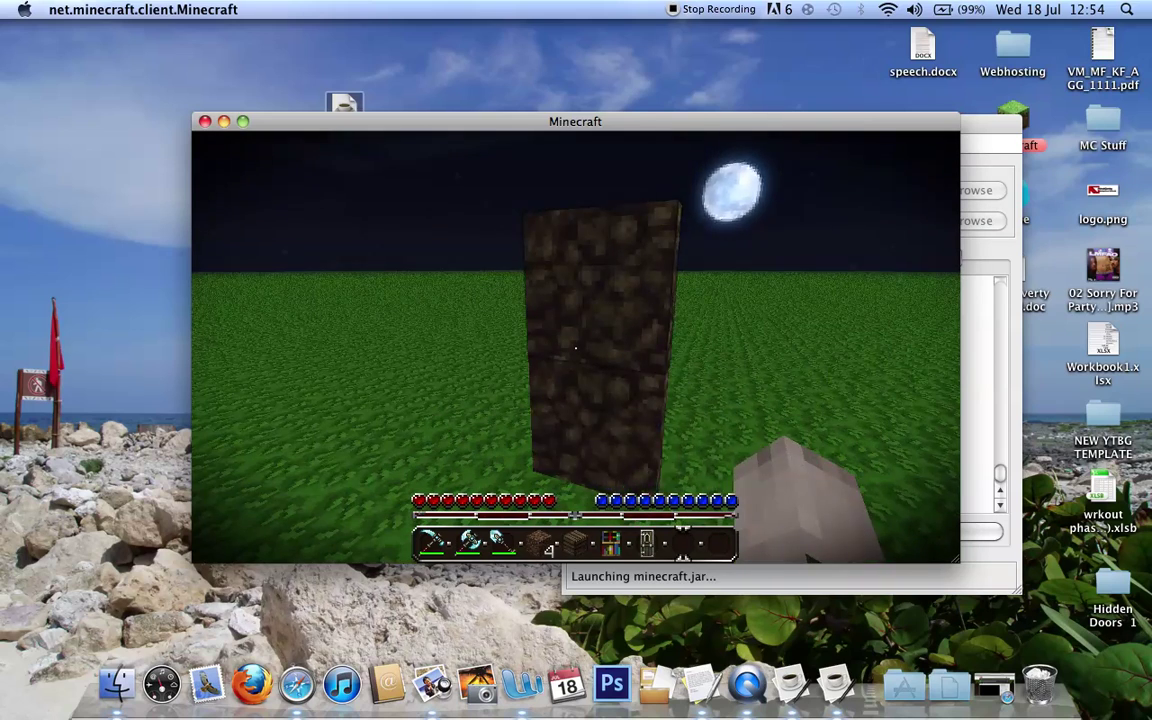
- Break grass blocks in the pit to collect several dirt blocks
click(575, 348)
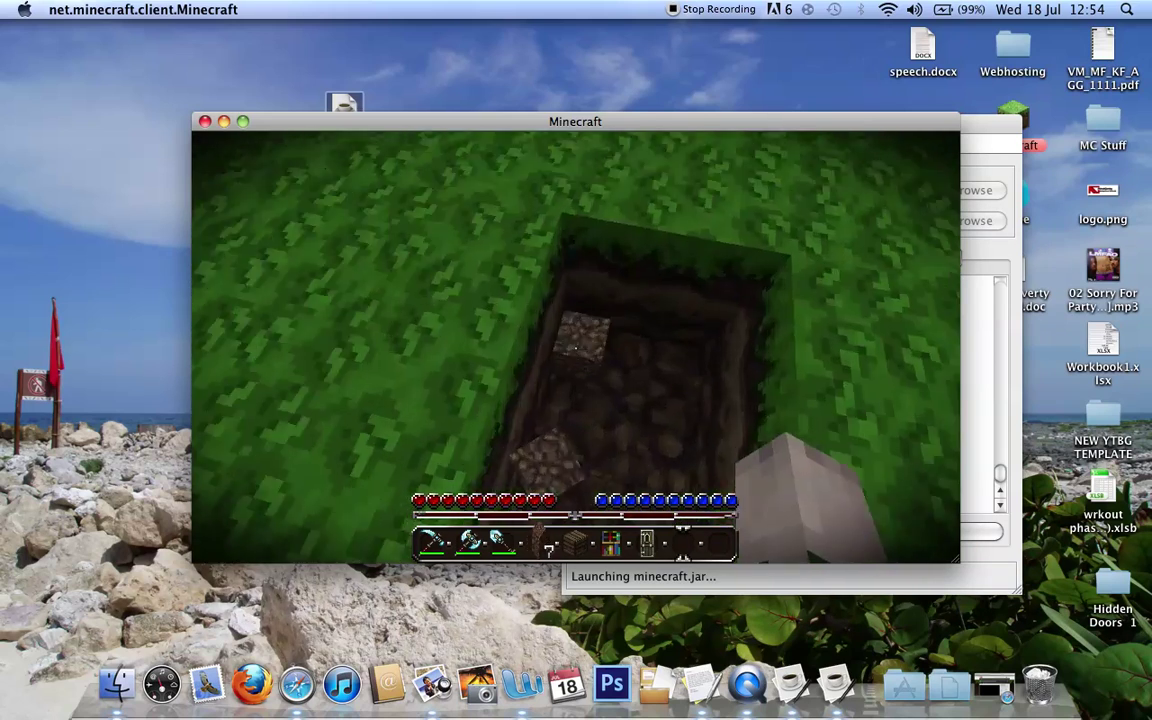
click(575, 348)
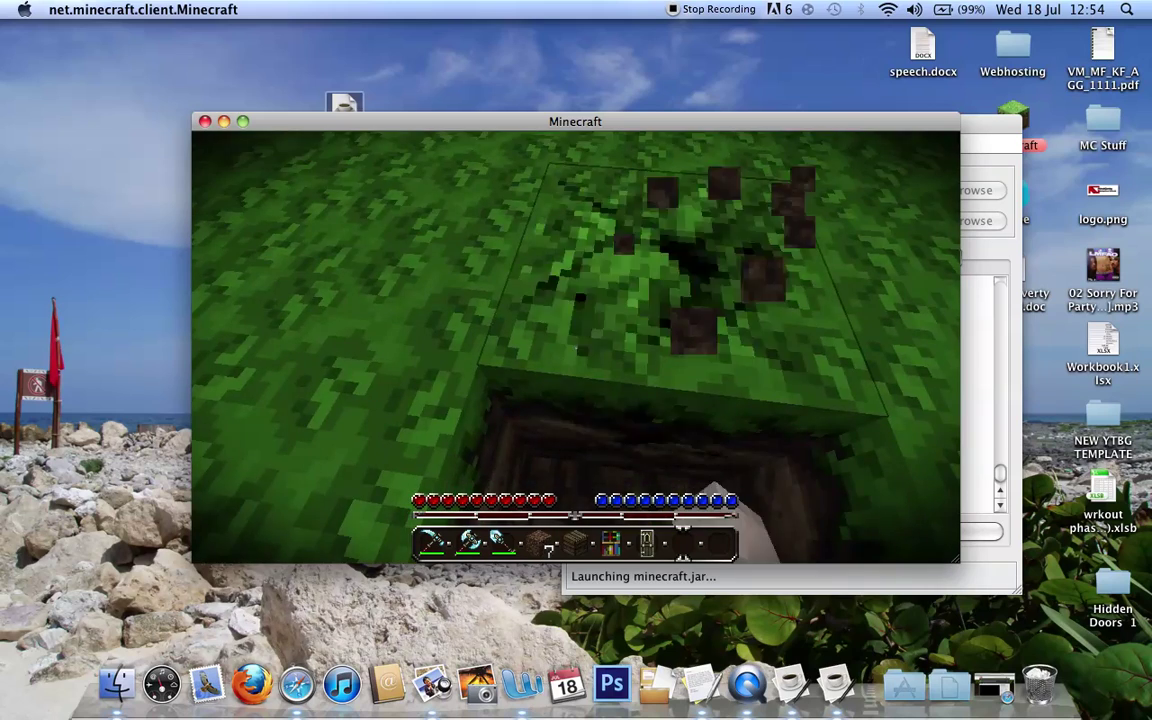
click(575, 348)
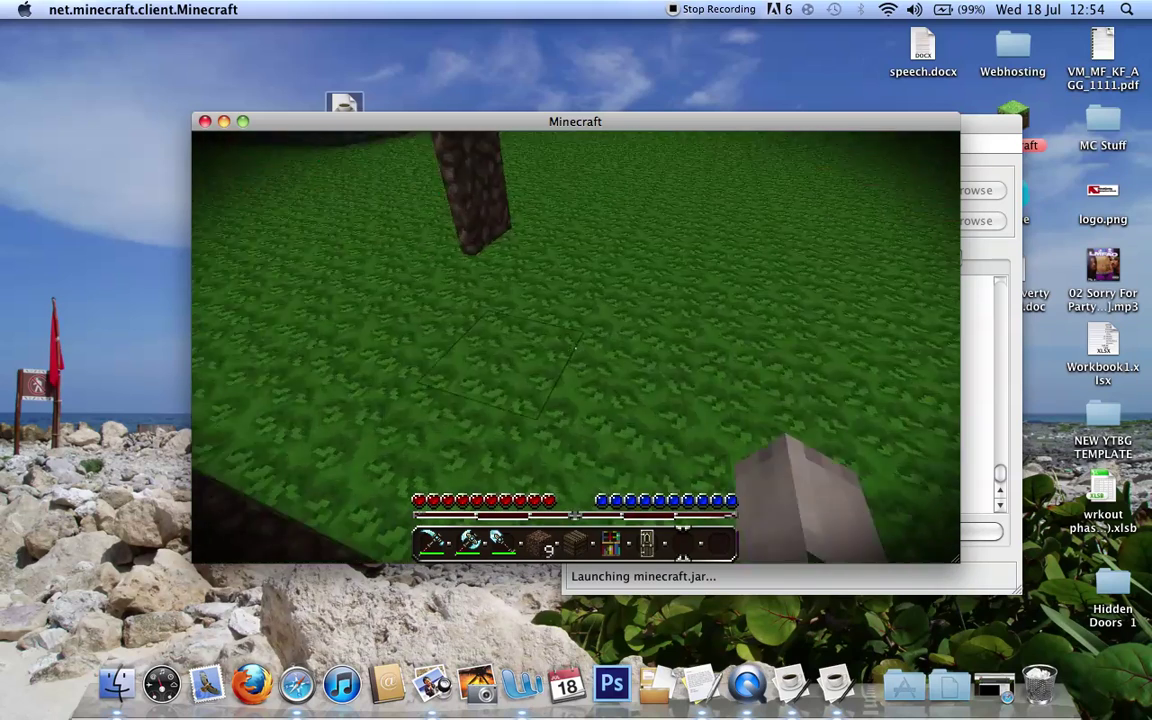
key(3)
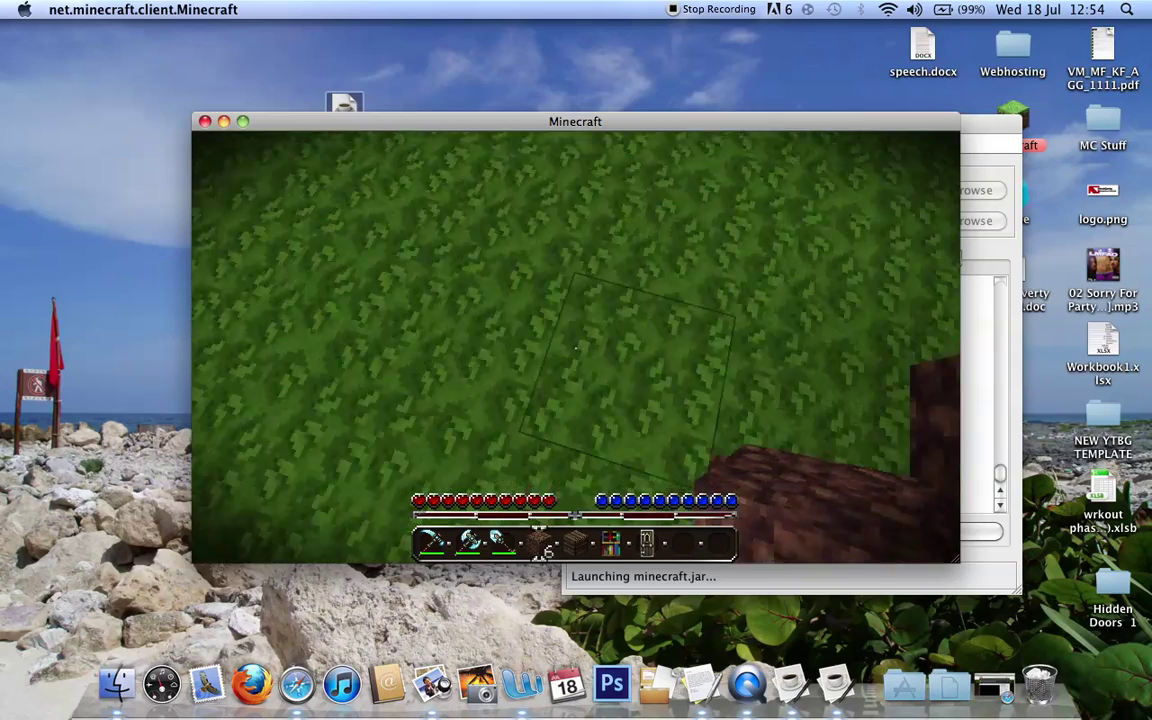
- Place dirt blocks beside the hidden door to complete the archway frame
right_click(576, 347)
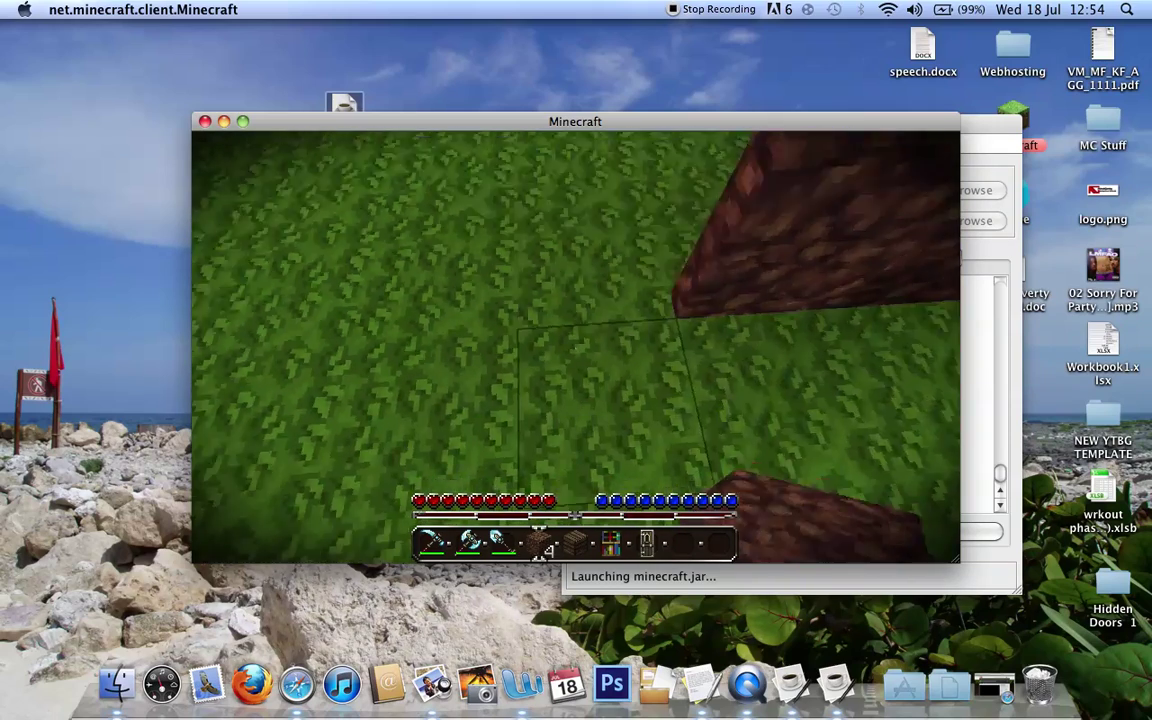
right_click(576, 347)
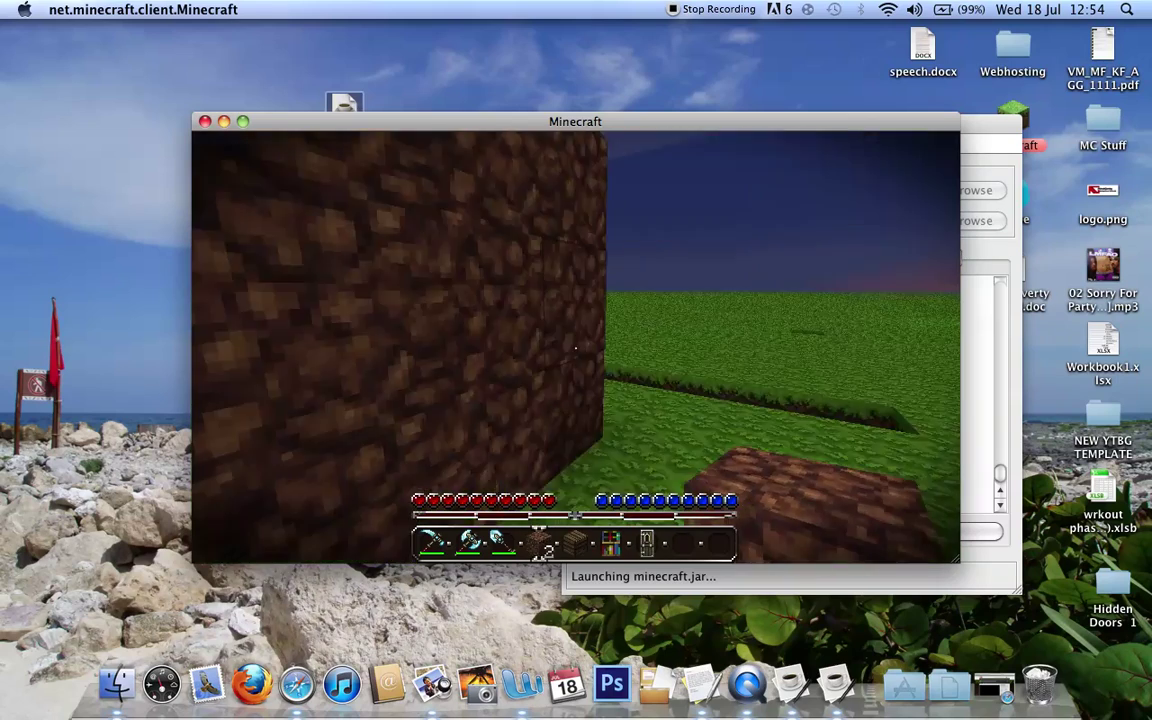
mouse_move(576, 347)
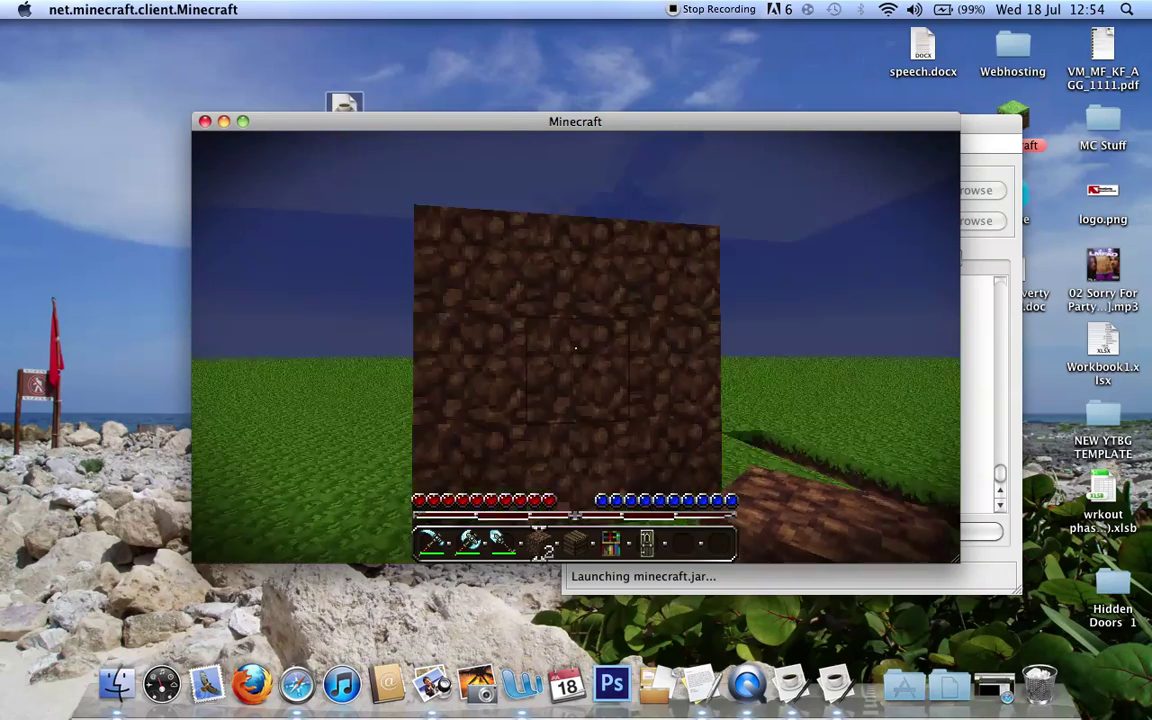
- Walk through the dirt archway, step back to view it, then re-enter its opening
key(w)
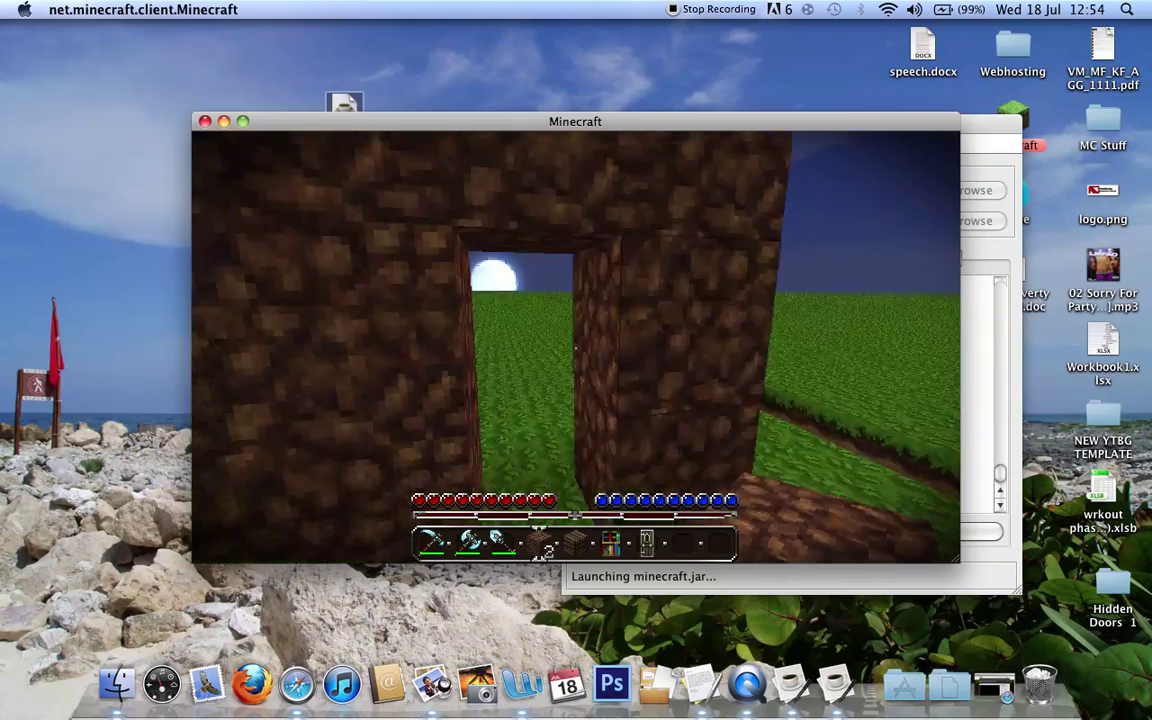
key(w)
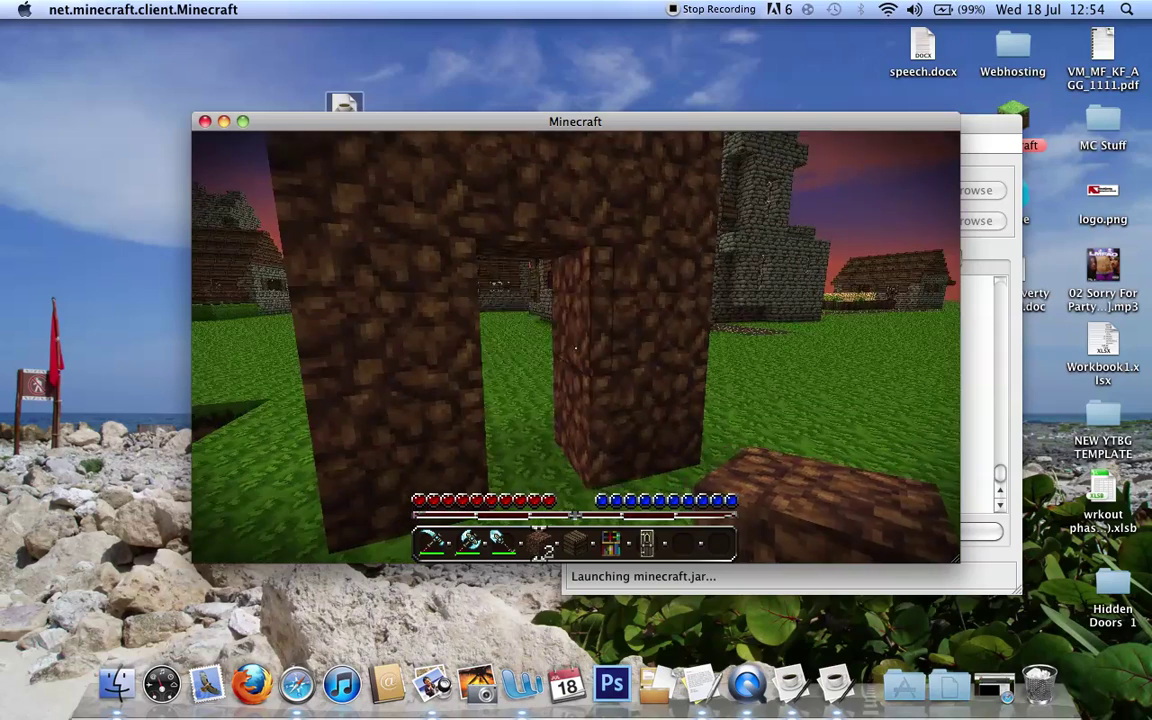
key(s)
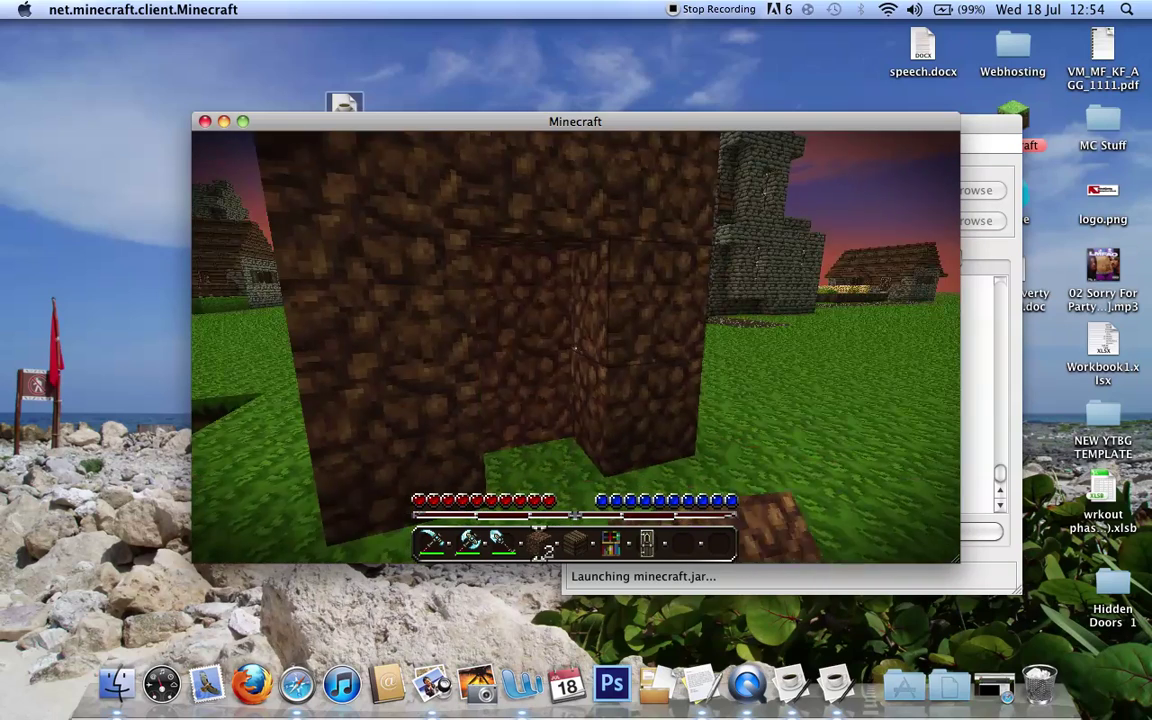
key(w)
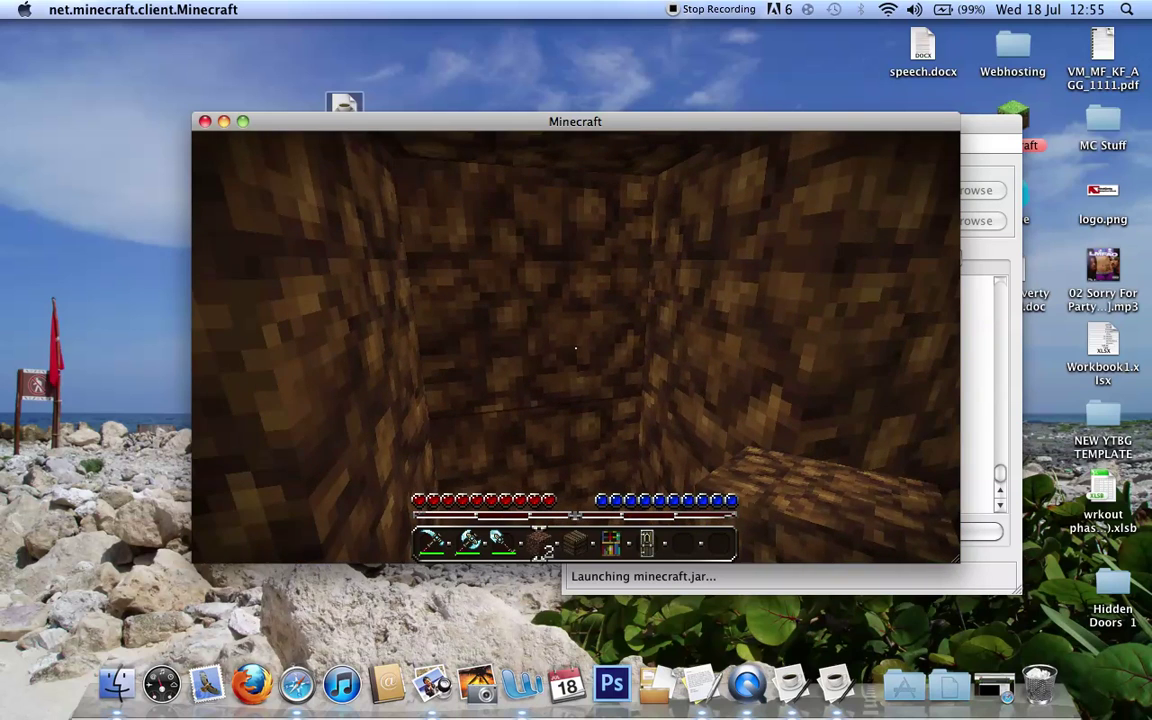
- Walk back out through the dirt arch toward the village houses and pause at the Game menu
key(s)
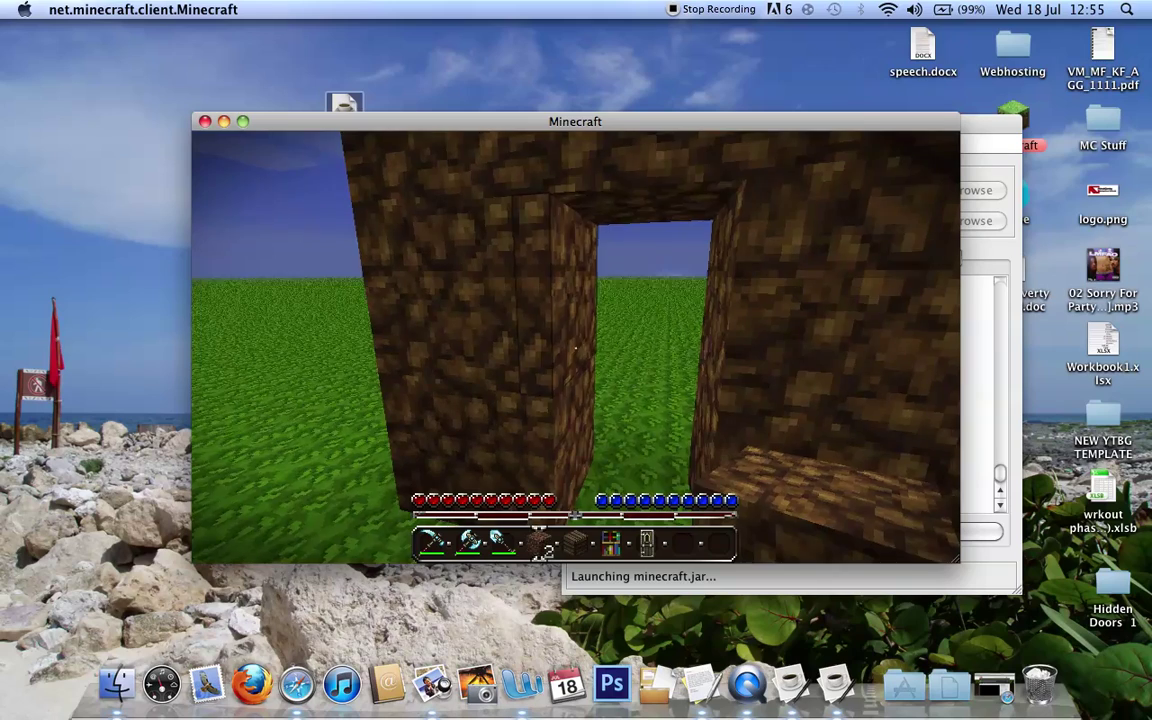
key(w)
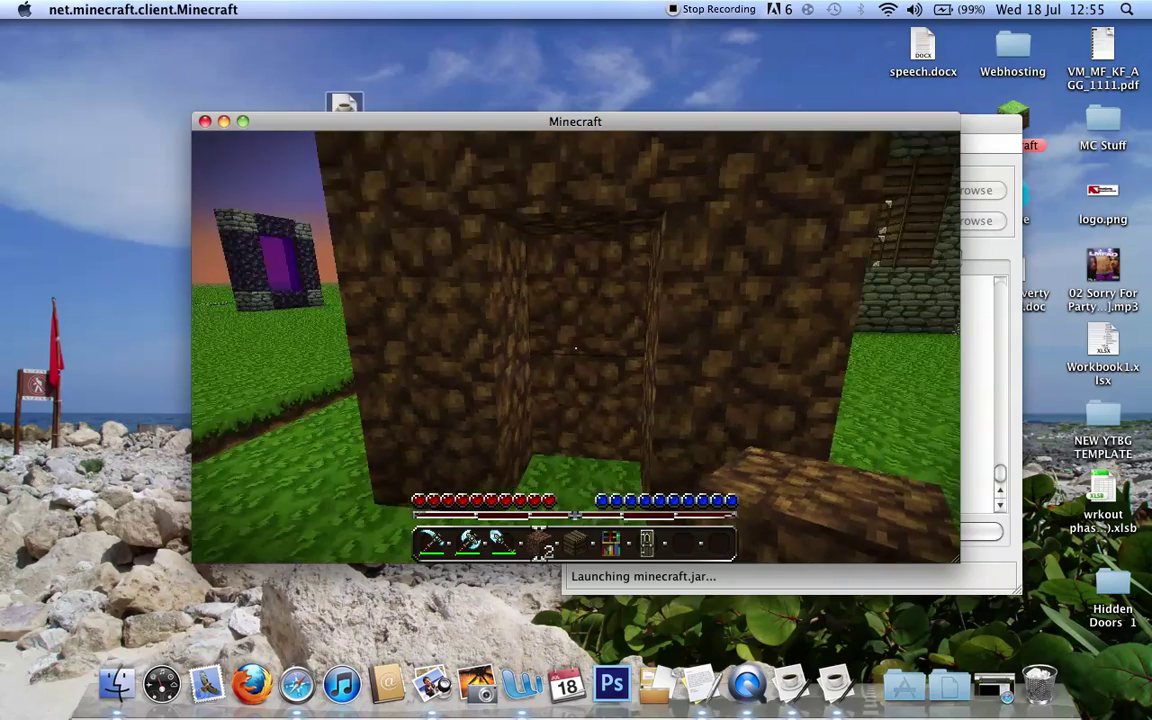
key(w)
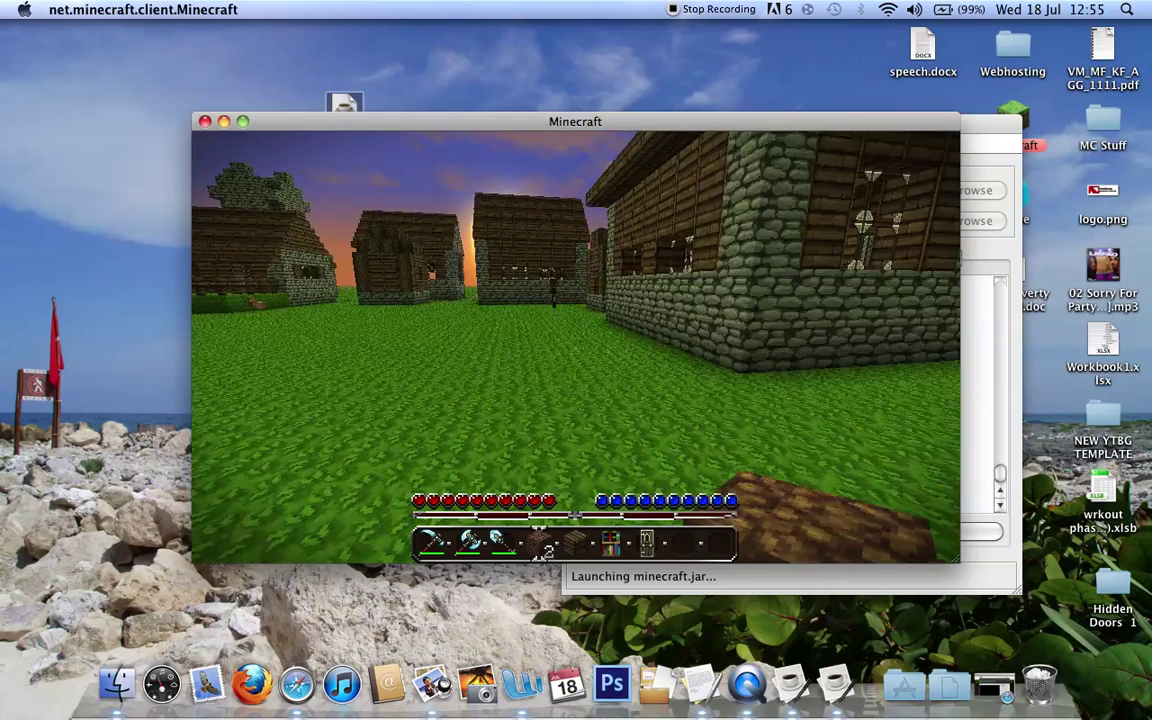
key(Escape)
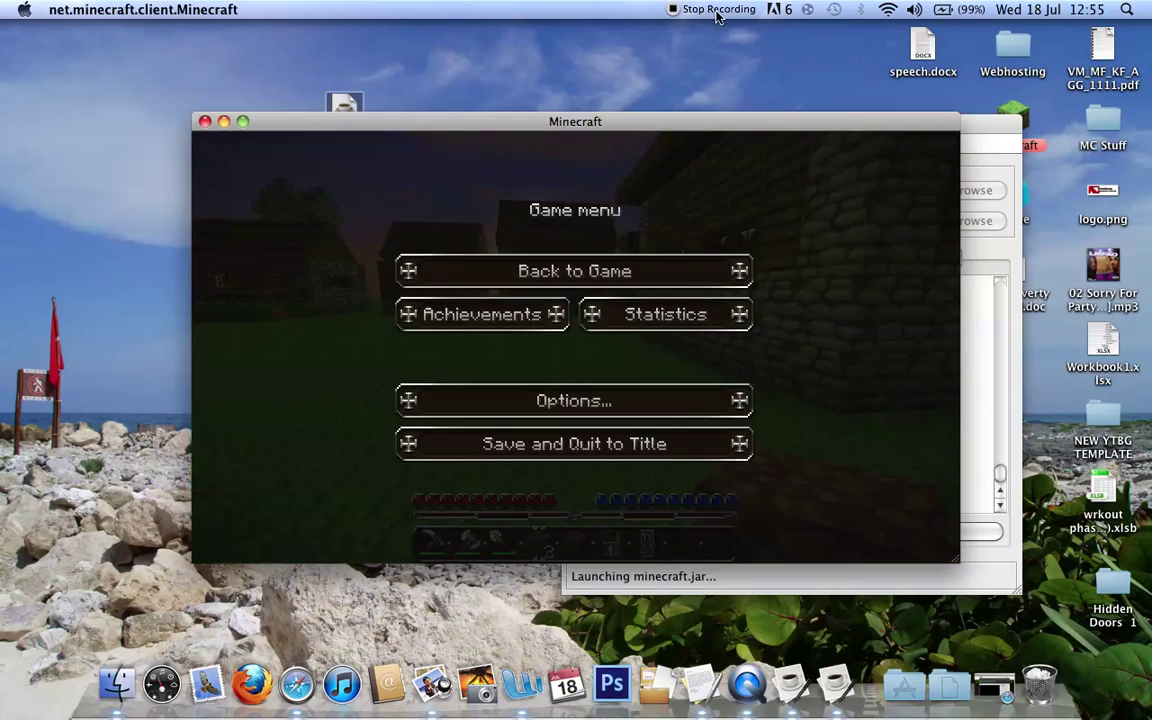